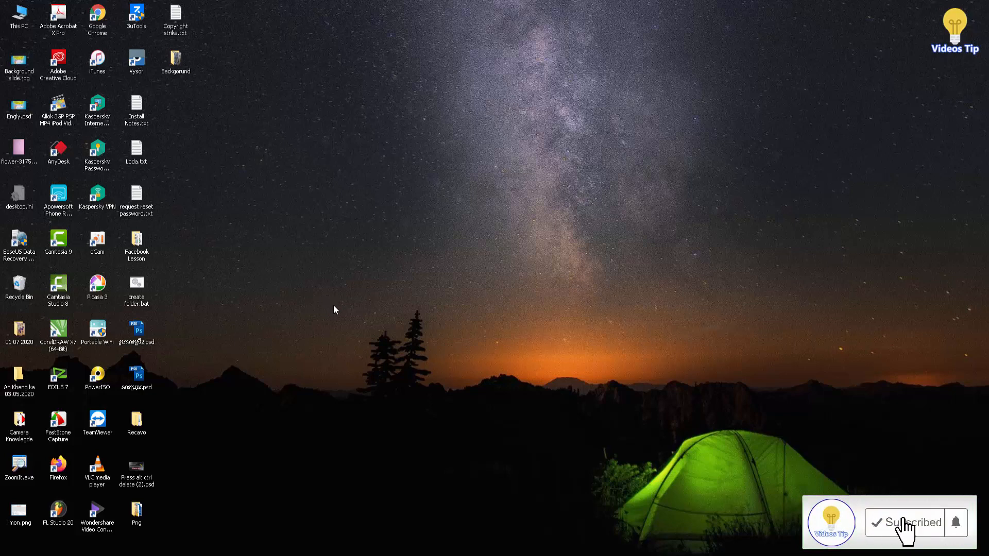
key(i)
right_click(318, 243)
click(330, 276)
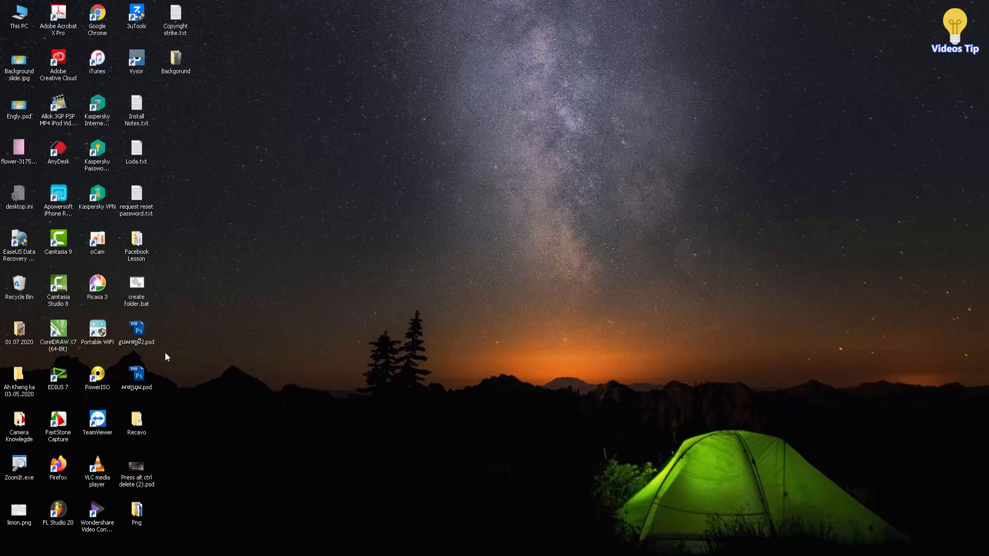
Open the Png folder on the desktop to view its cut-out images and switch to Photoshop.
double_click(137, 513)
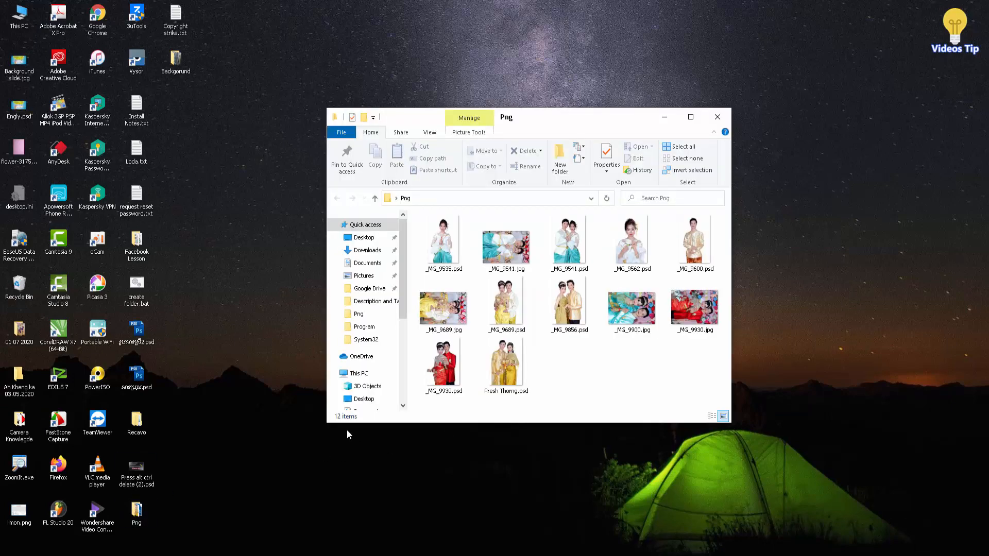
mouse_move(350, 555)
click(439, 538)
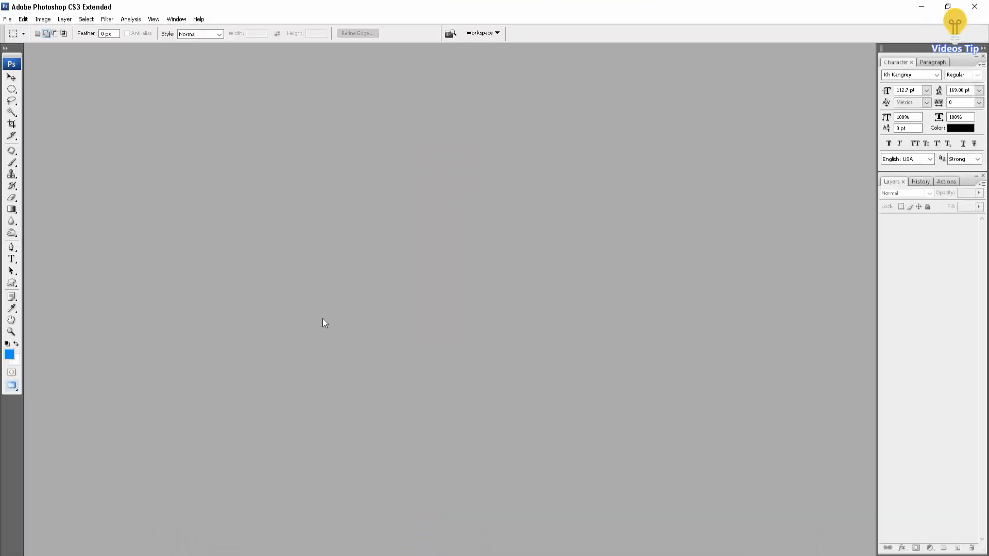
Open _MG_9856.psd from the Png folder on the desktop.
double_click(323, 319)
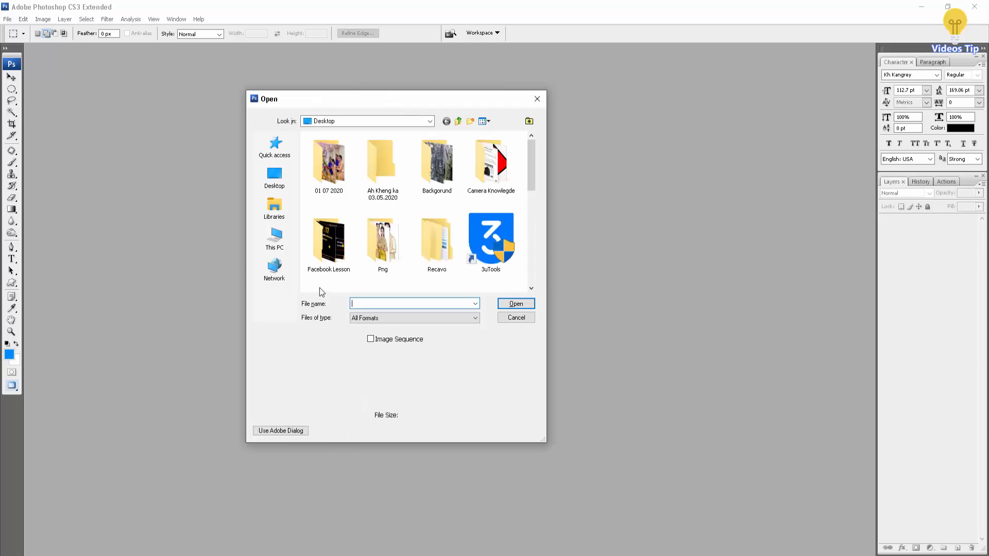
double_click(382, 241)
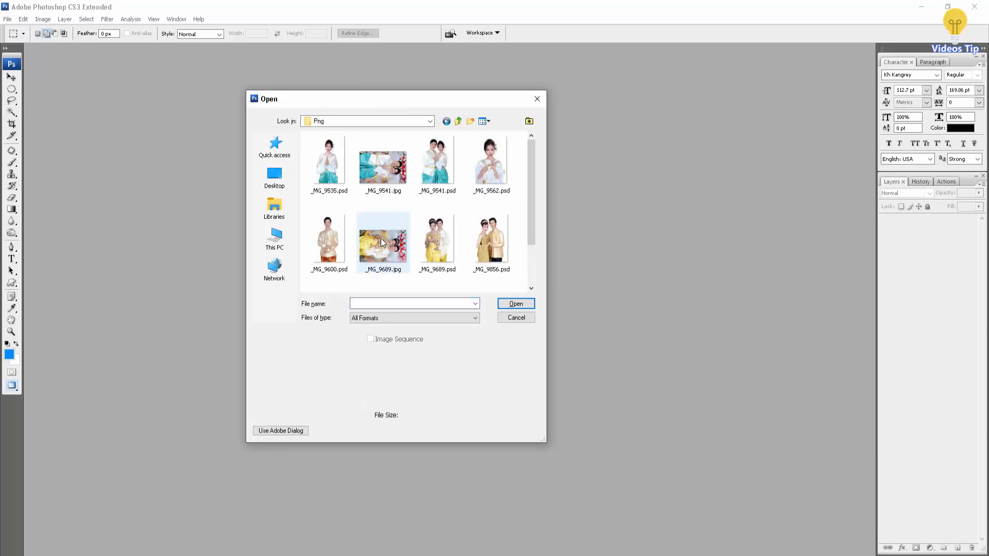
click(481, 265)
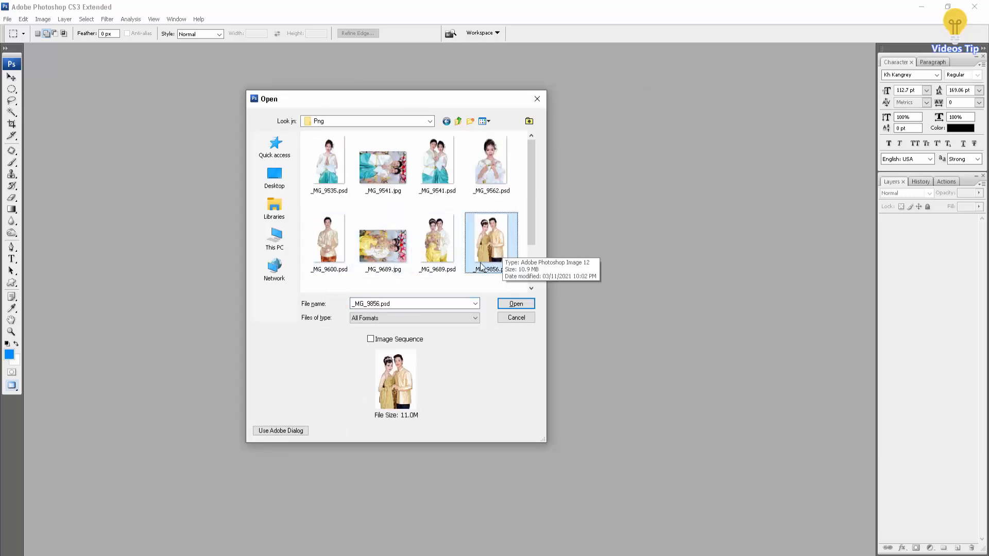
click(521, 305)
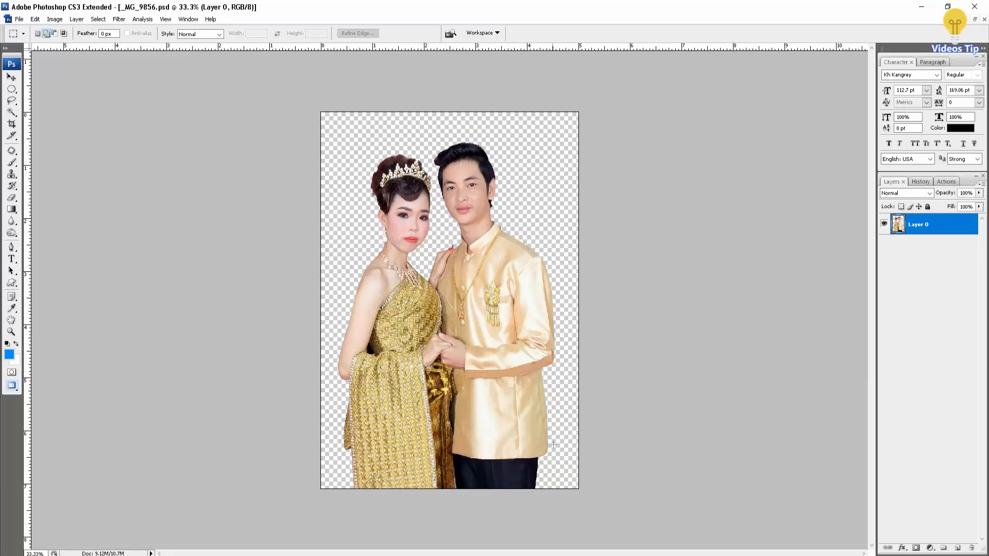
Activate the Pen Tool for the couple's cut-out image.
scroll(524, 481, up, 1)
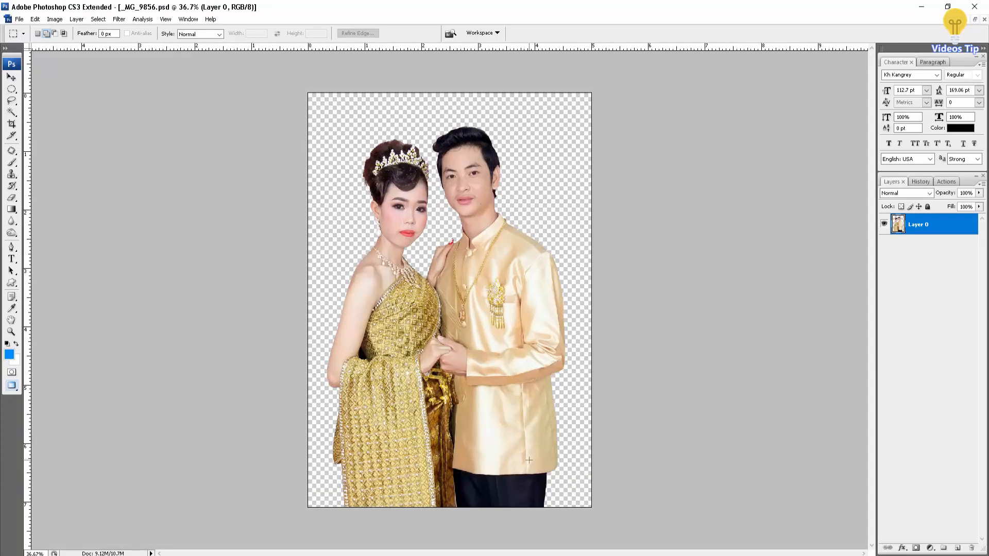
scroll(528, 460, up, 1)
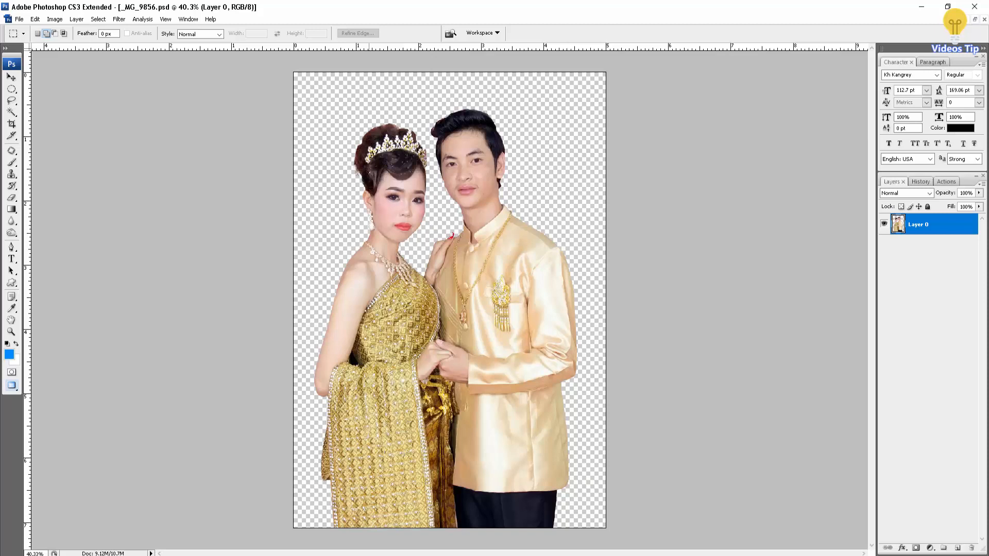
click(12, 248)
click(12, 248)
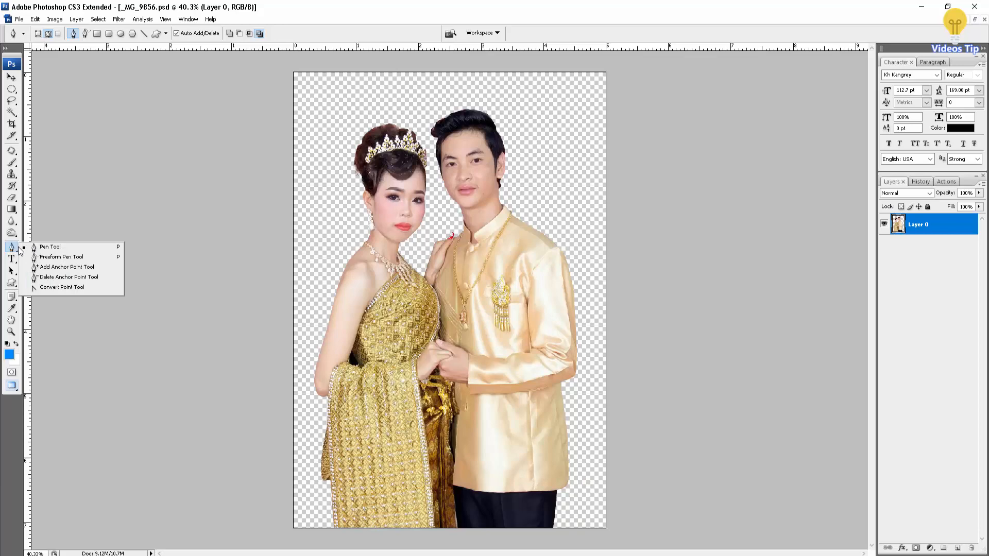
click(64, 251)
Switch to full-screen mode and examine the cut-out edge along the man's trousers, jacket hem and lower sleeve up close.
scroll(574, 457, up, 2)
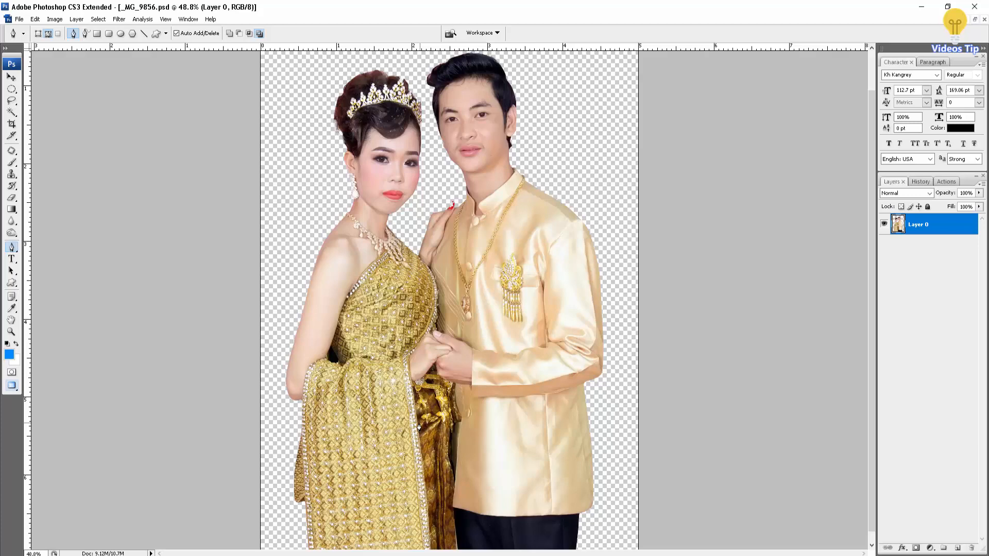
scroll(587, 484, up, 3)
drag(587, 484, 430, 371)
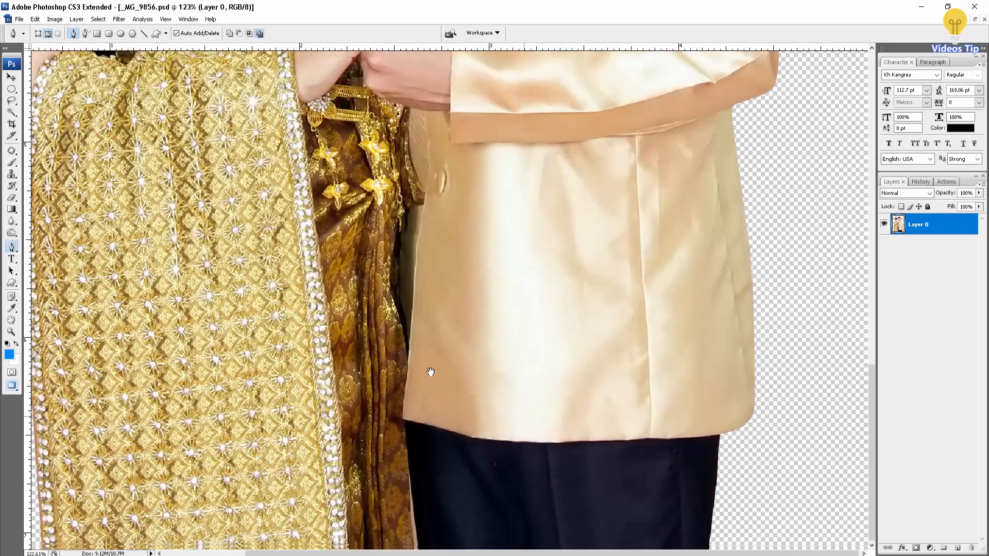
drag(556, 430, 563, 429)
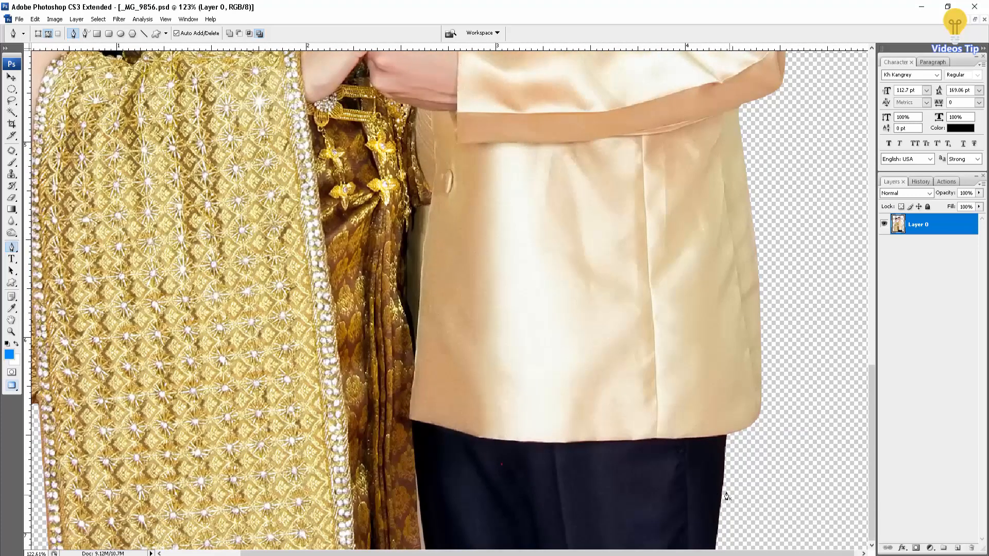
key(f)
drag(697, 468, 499, 392)
scroll(616, 442, up, 3)
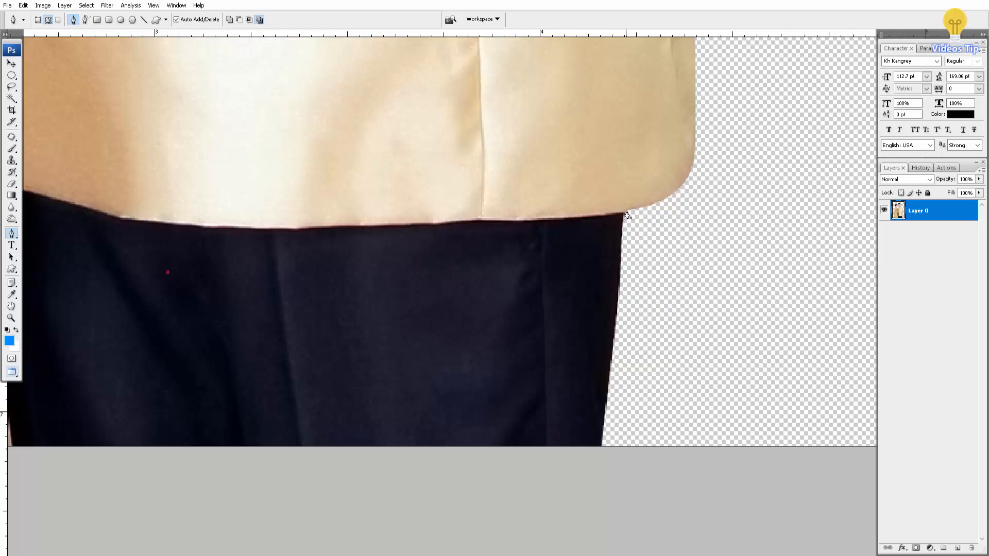
drag(622, 222, 585, 346)
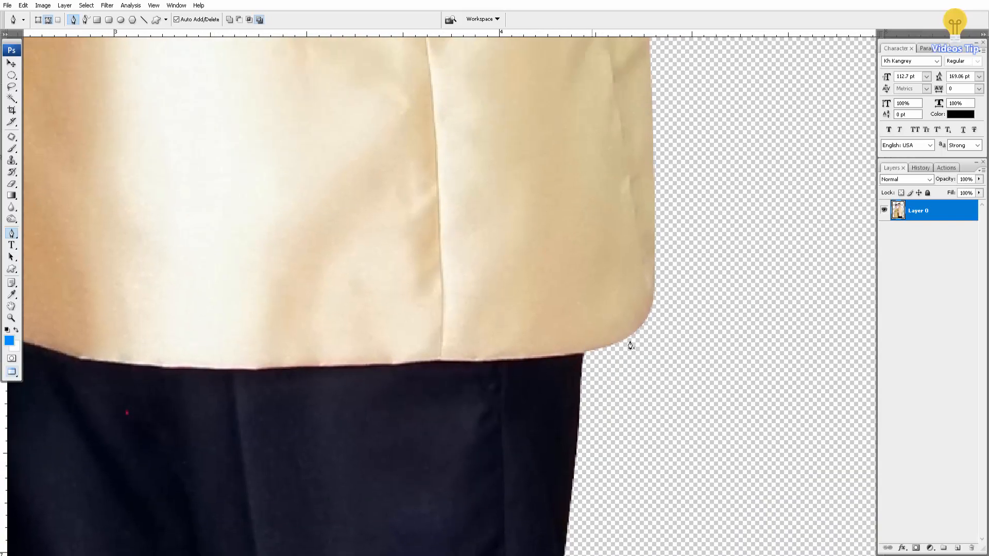
drag(605, 273, 621, 484)
drag(621, 315, 626, 453)
drag(641, 373, 644, 427)
drag(633, 278, 632, 375)
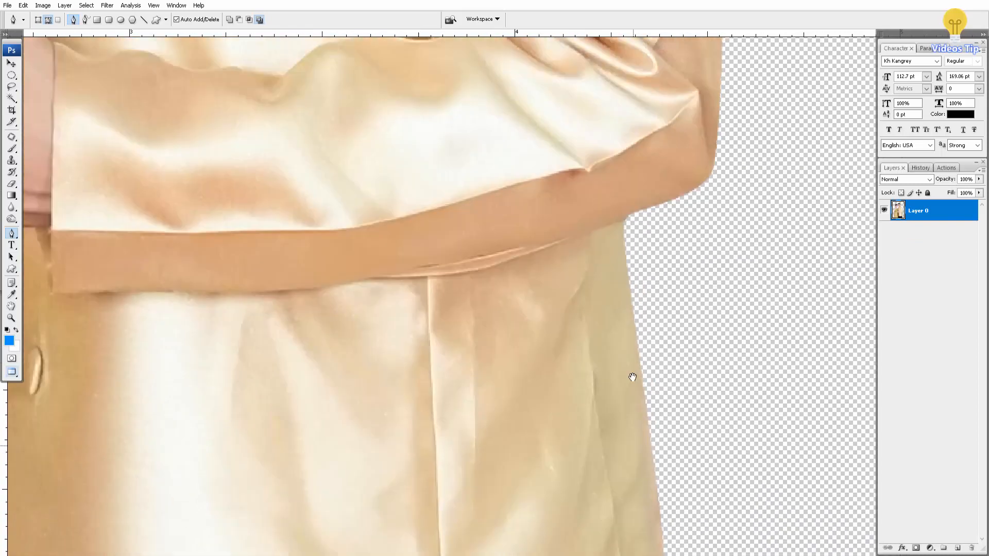
drag(613, 258, 566, 399)
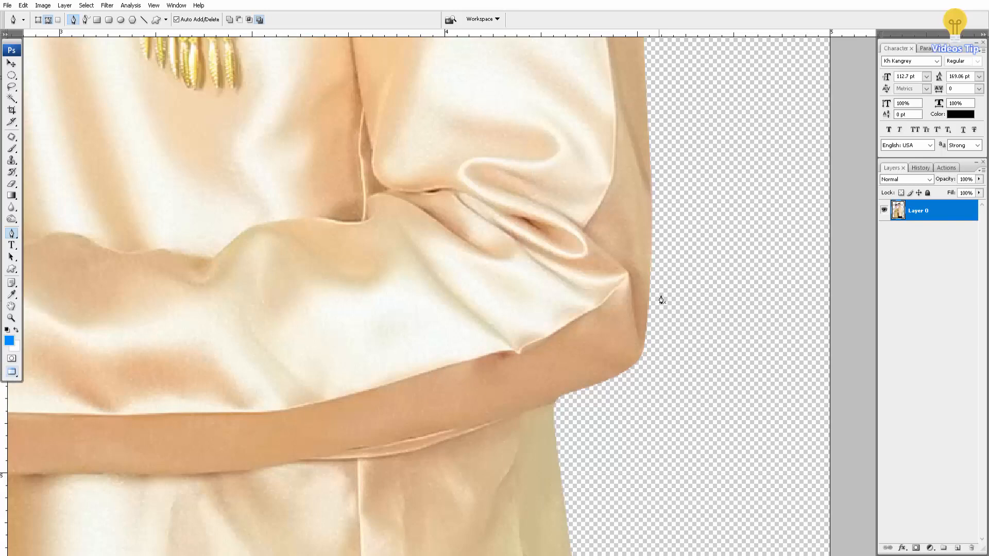
Examine the cut-out edge from the man's elbow up the sleeve and along the shoulder towards the neck.
scroll(595, 387, down, 2)
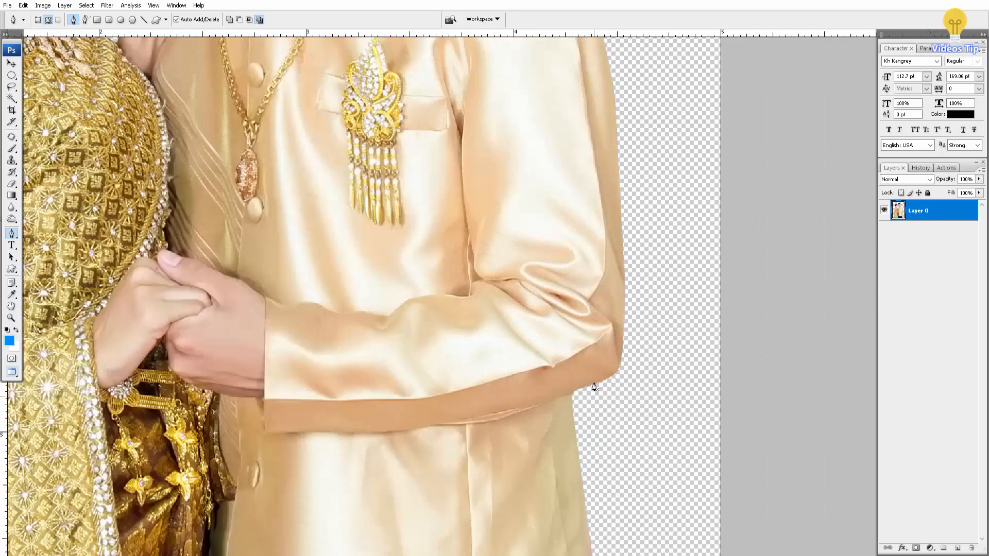
scroll(601, 376, up, 3)
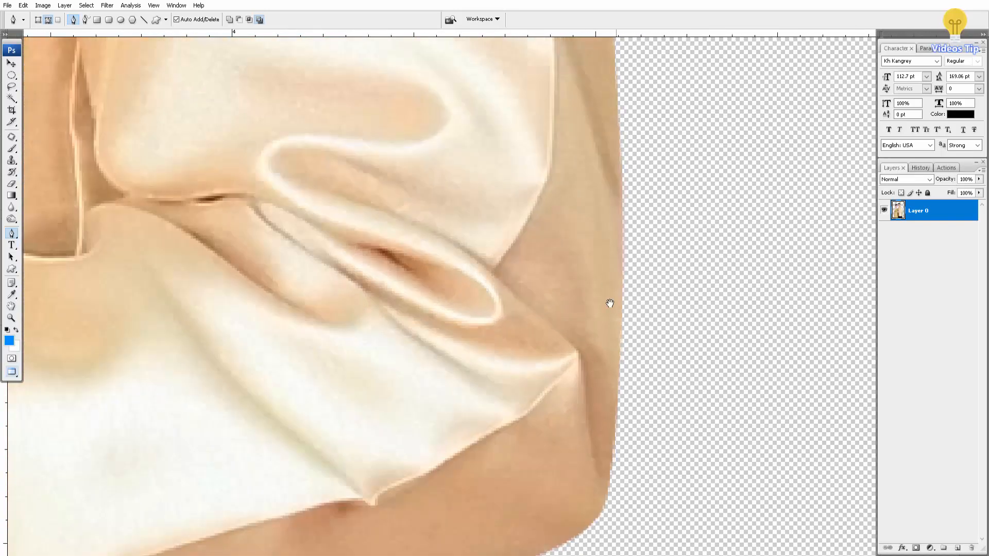
drag(593, 335, 585, 428)
drag(566, 256, 570, 378)
drag(569, 231, 558, 434)
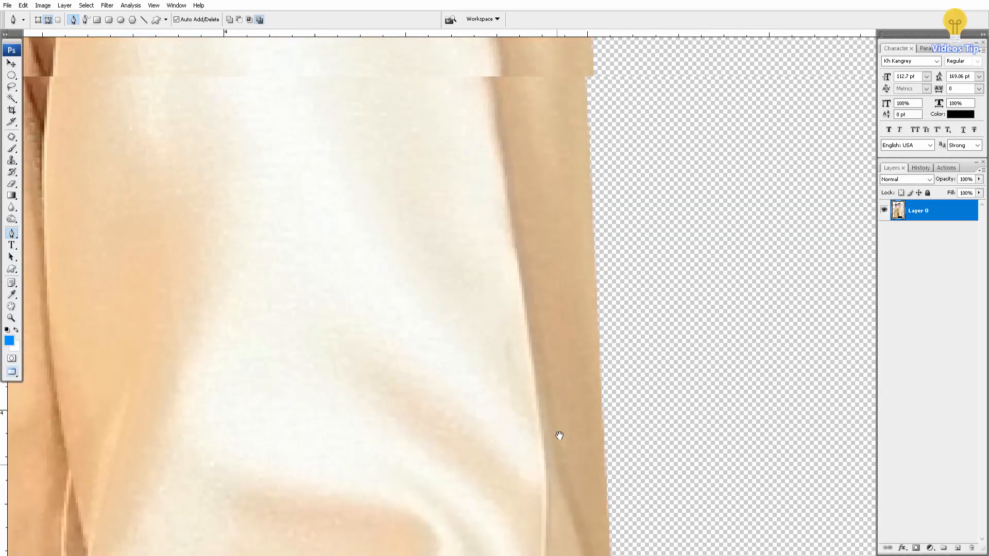
drag(556, 247, 556, 466)
drag(535, 221, 530, 463)
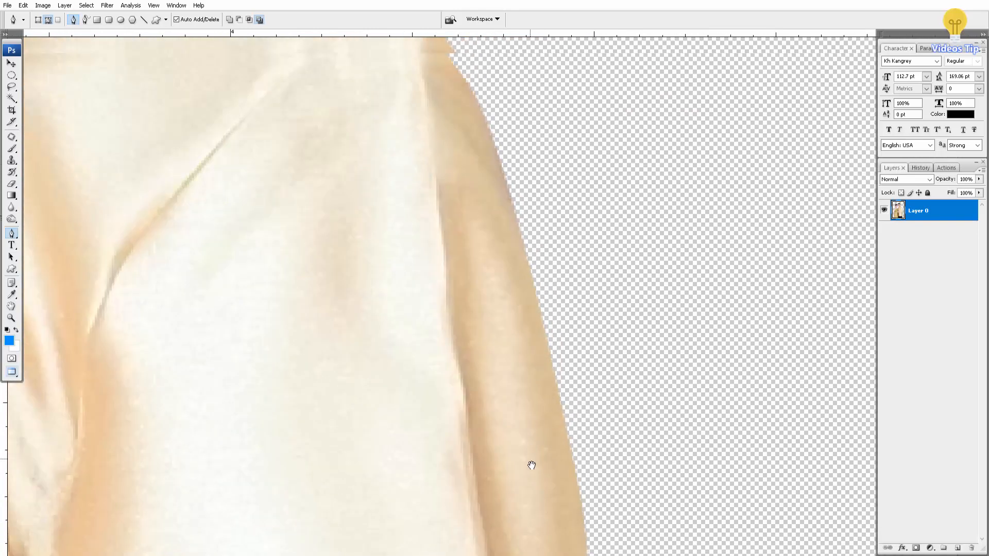
drag(425, 243, 456, 338)
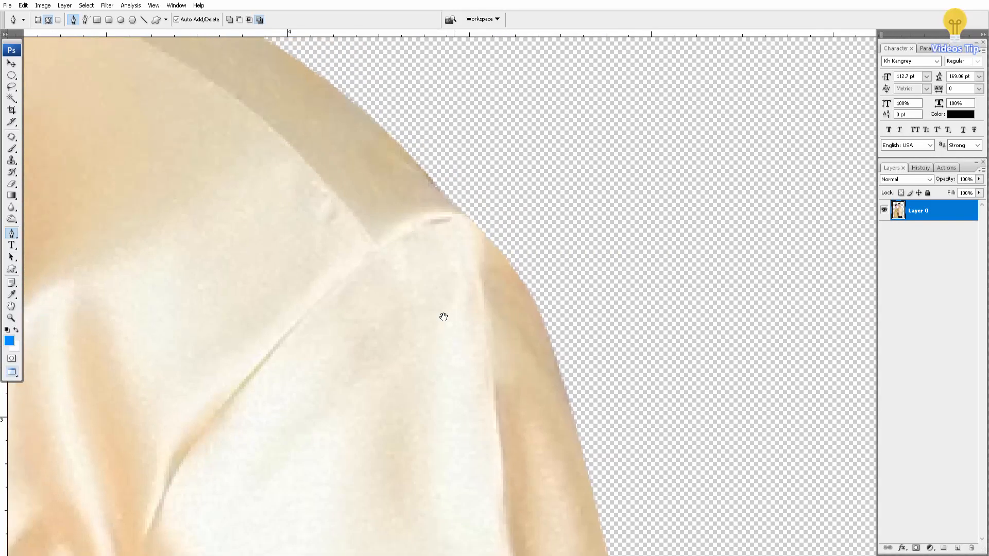
drag(408, 271, 542, 326)
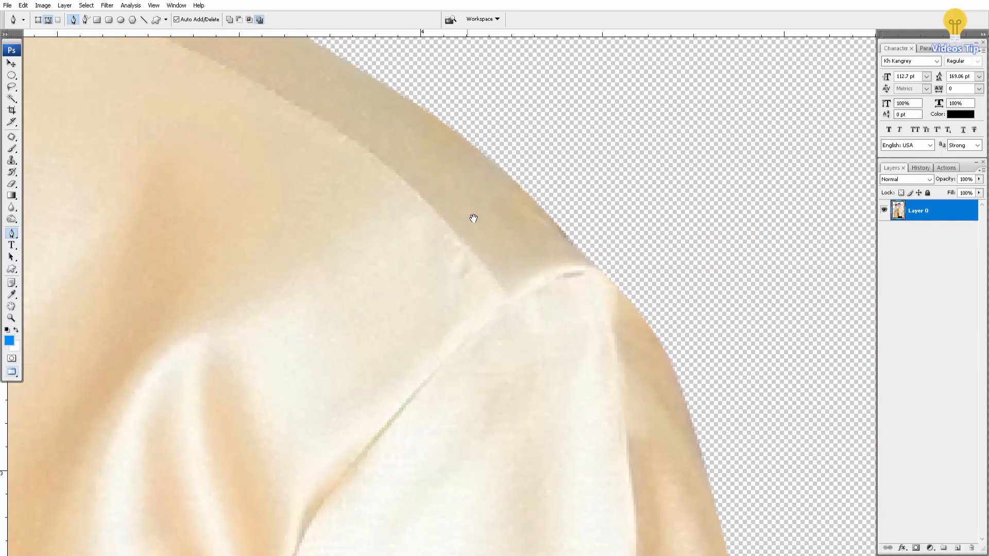
drag(484, 218, 593, 362)
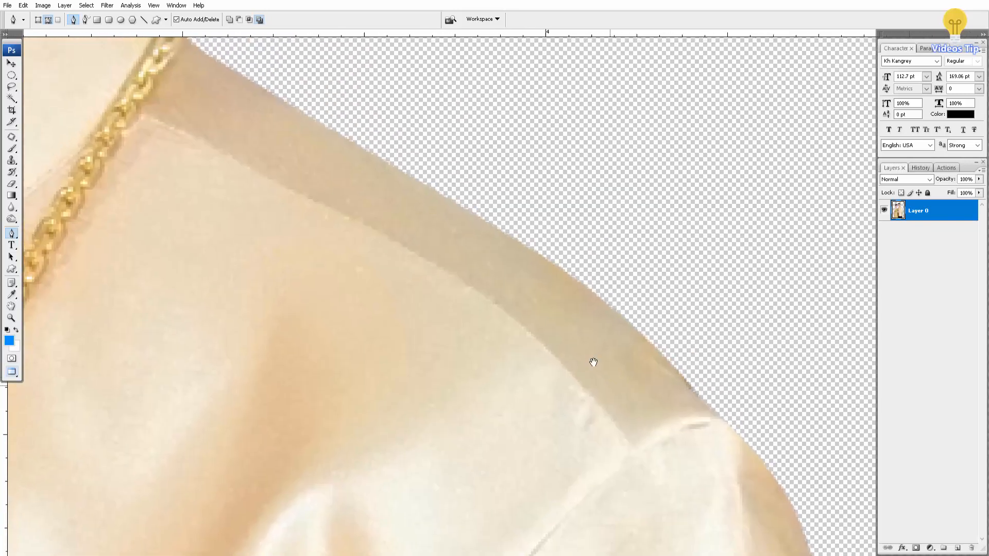
drag(495, 306, 641, 443)
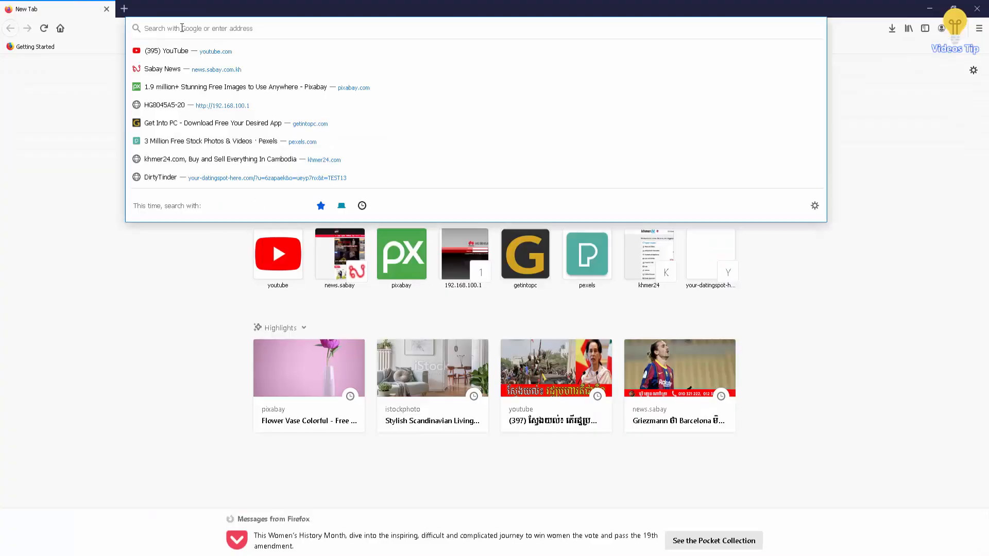
Switch to Firefox, go to google.com and search for images of "photo blur background".
text(google.com)
key(Return)
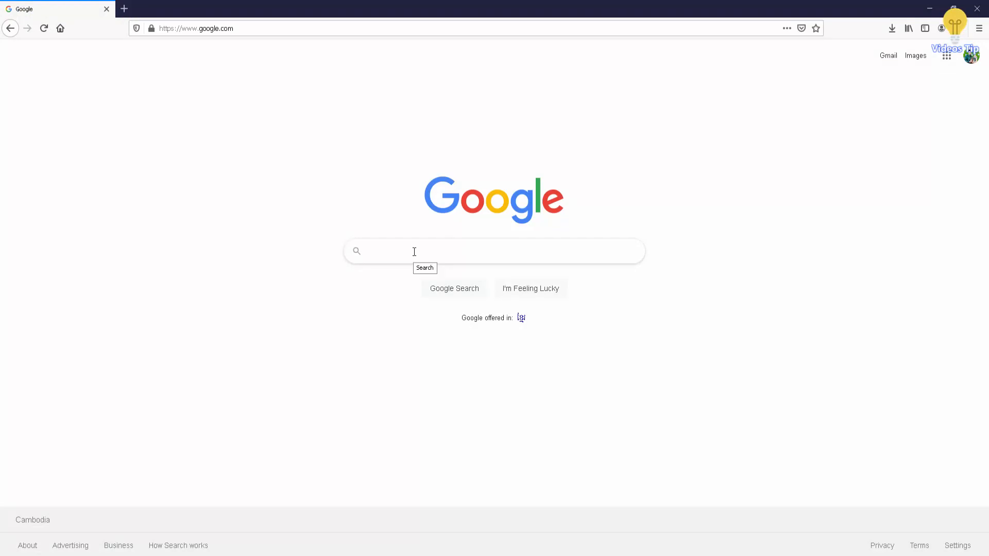
text(photo)
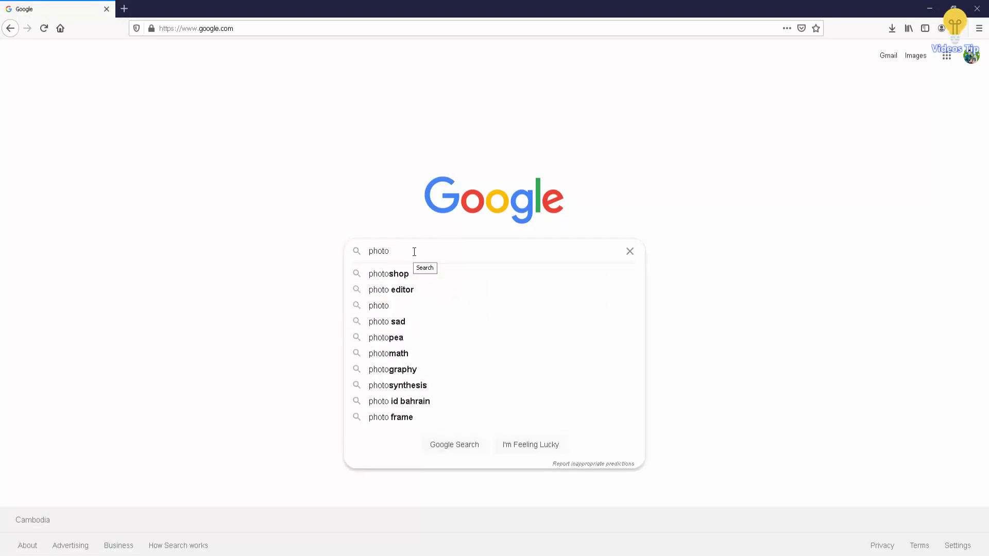
text( blu)
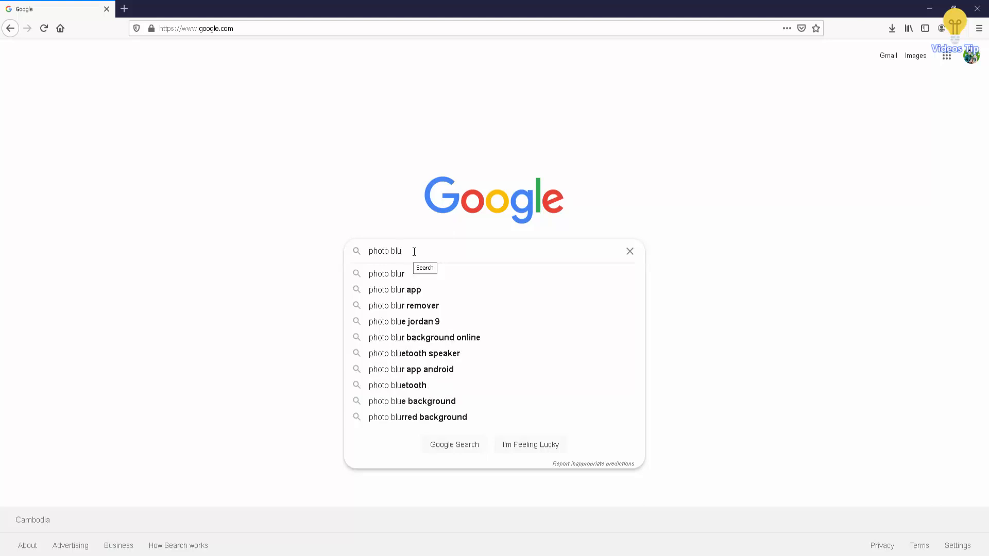
text(r)
key(Down)
key(Return)
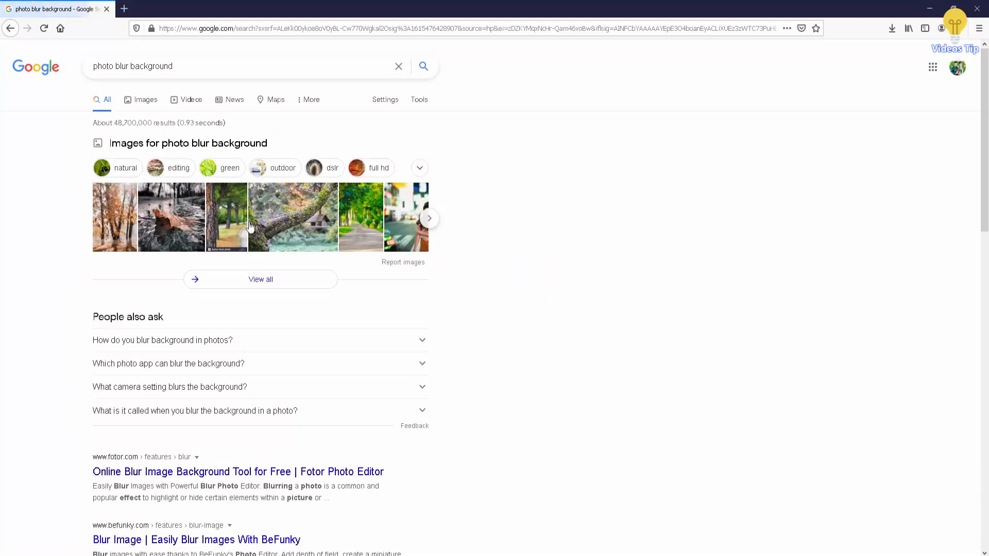
click(138, 100)
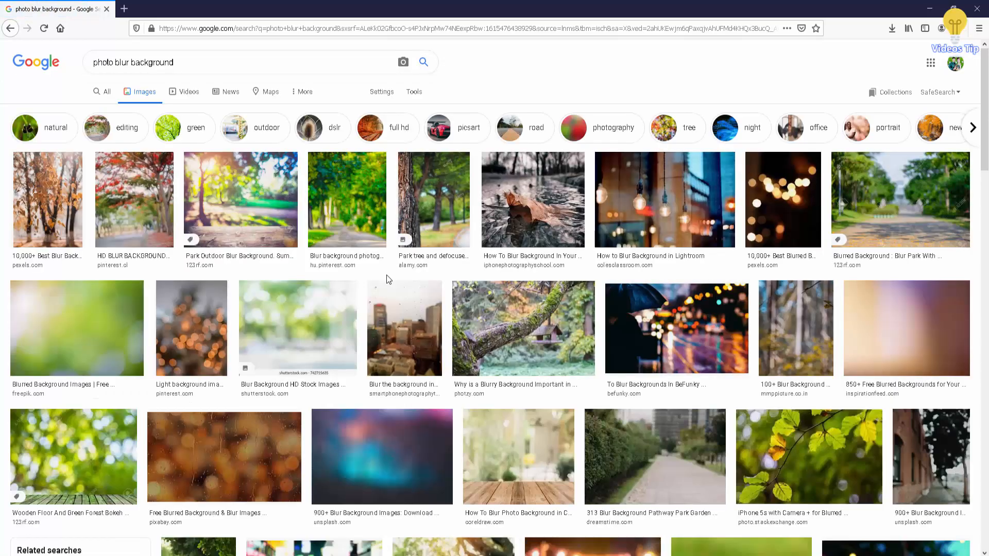
Open BeFunky's "How to Blur Photo Backgrounds Easier Than Ever" page from the woman-in-the-street image result, postponing the Kaspersky sign-in reminder.
scroll(412, 279, down, 5)
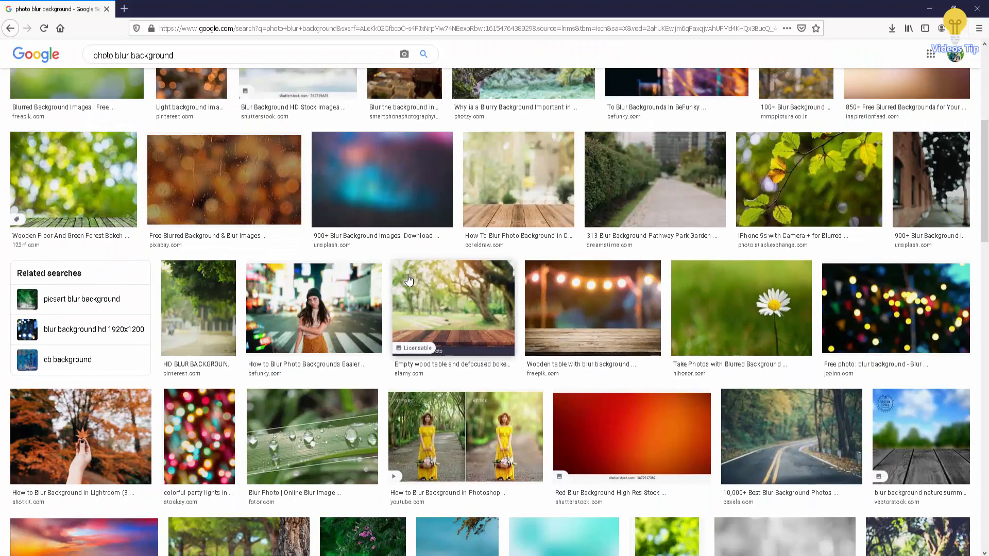
click(324, 308)
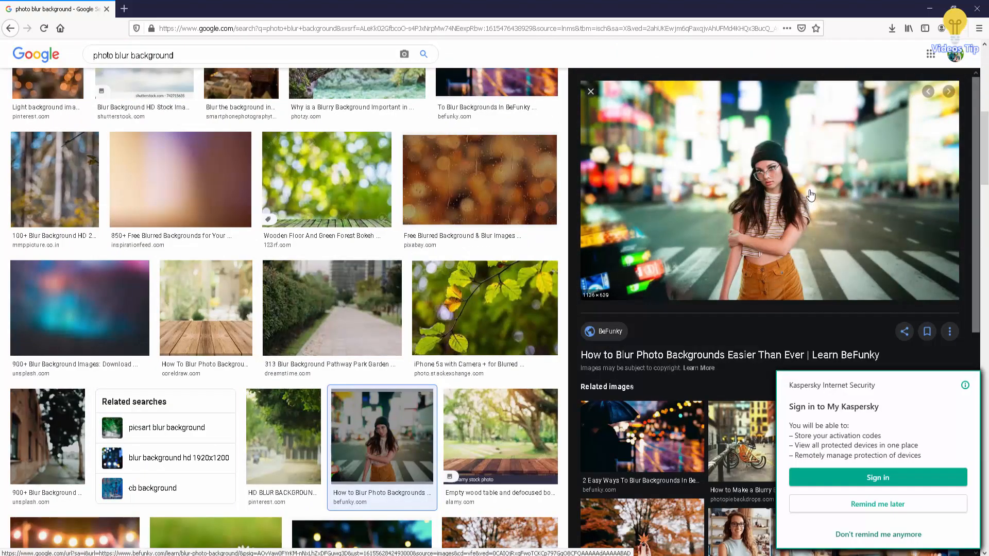
scroll(787, 212, up, 3)
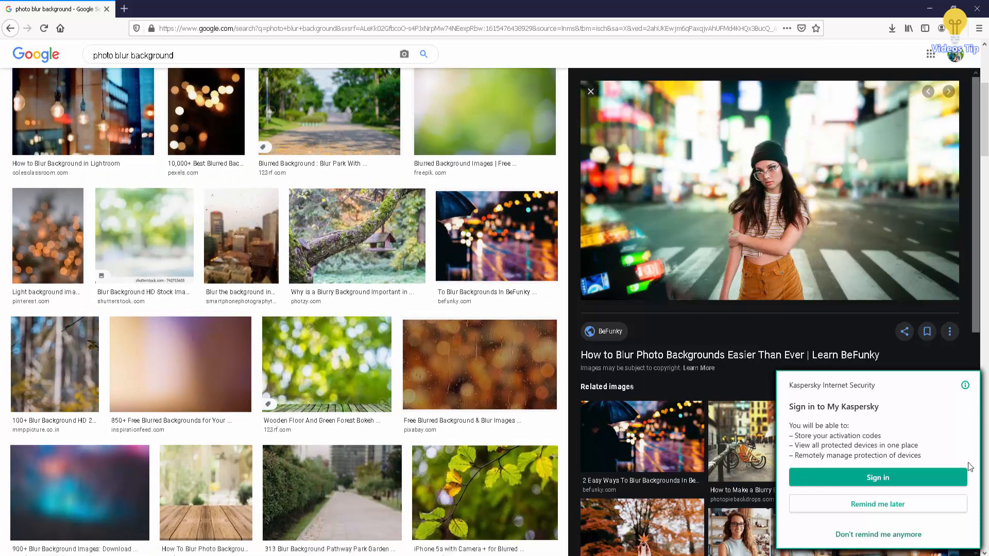
click(941, 506)
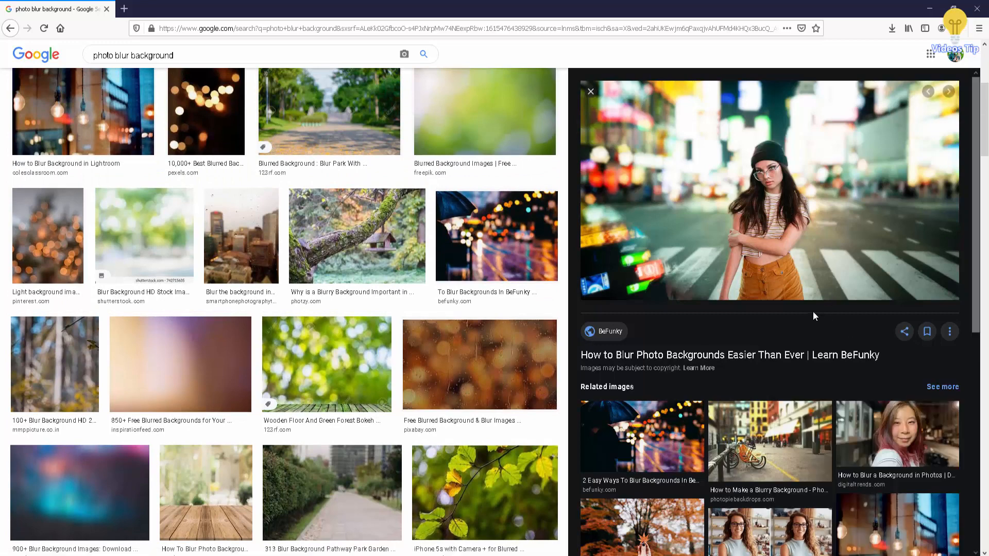
click(782, 220)
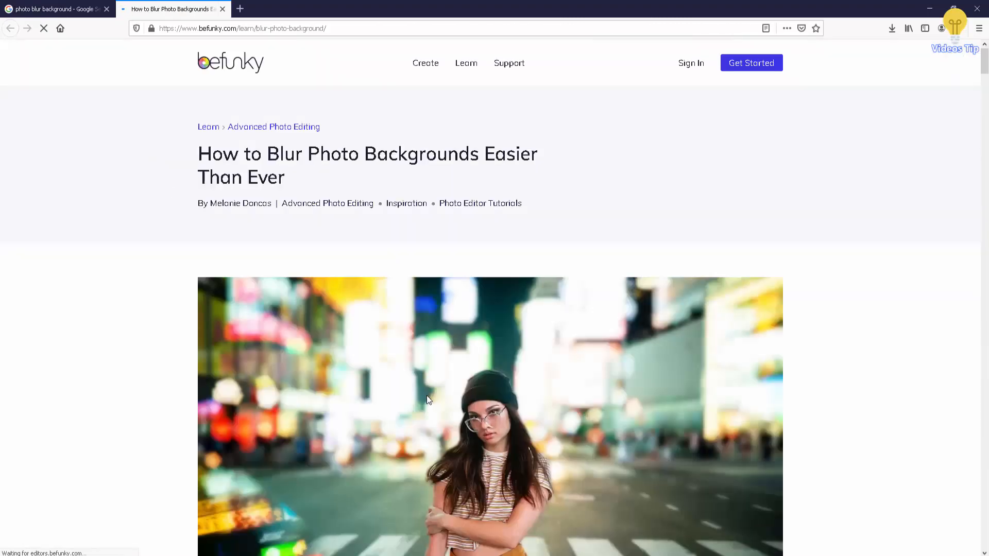
Examine the blurred street background around the woman's outline in the article's lead photo.
scroll(597, 448, down, 4)
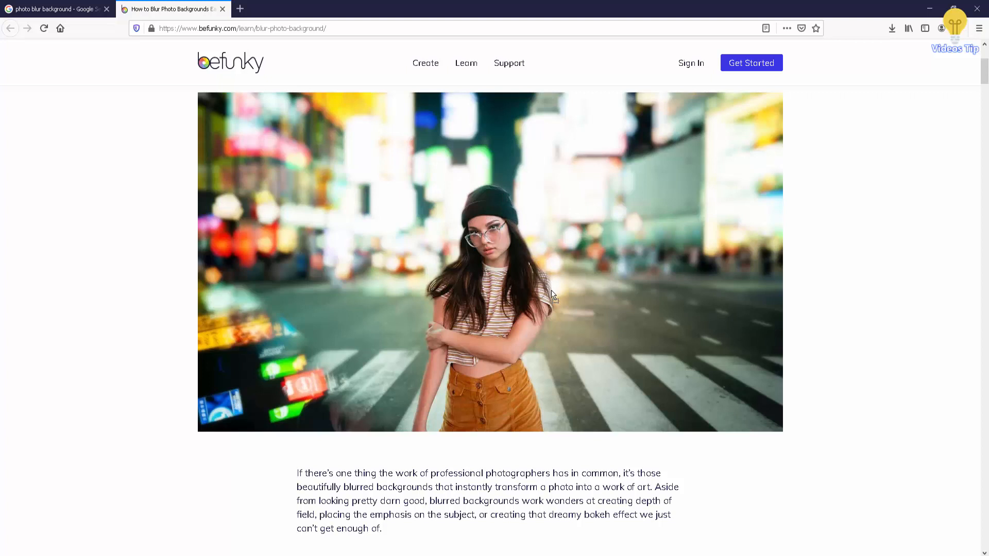
drag(551, 290, 552, 297)
scroll(528, 333, up, 3)
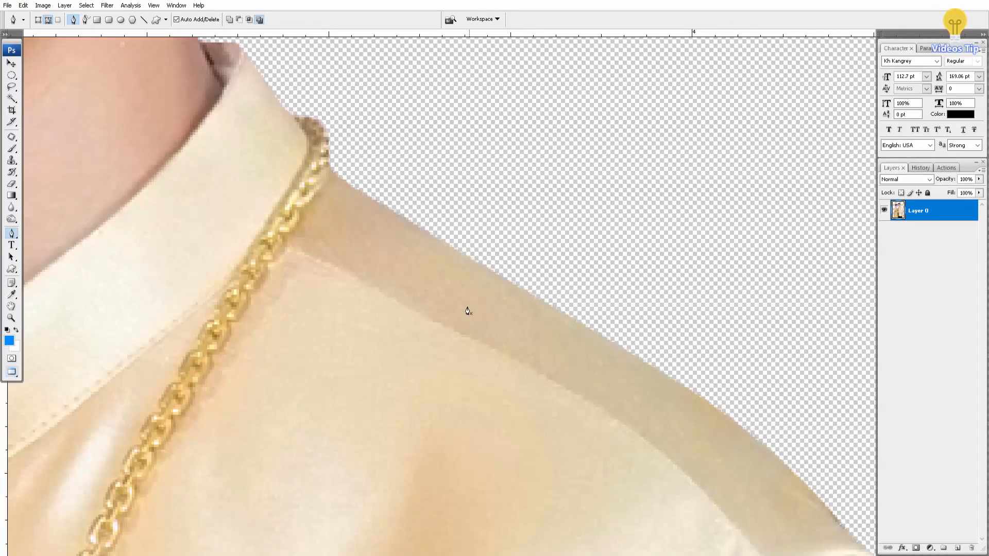
Switch back to Photoshop and open flower-3175428_1920.jpg from the Desktop.
scroll(471, 308, down, 12)
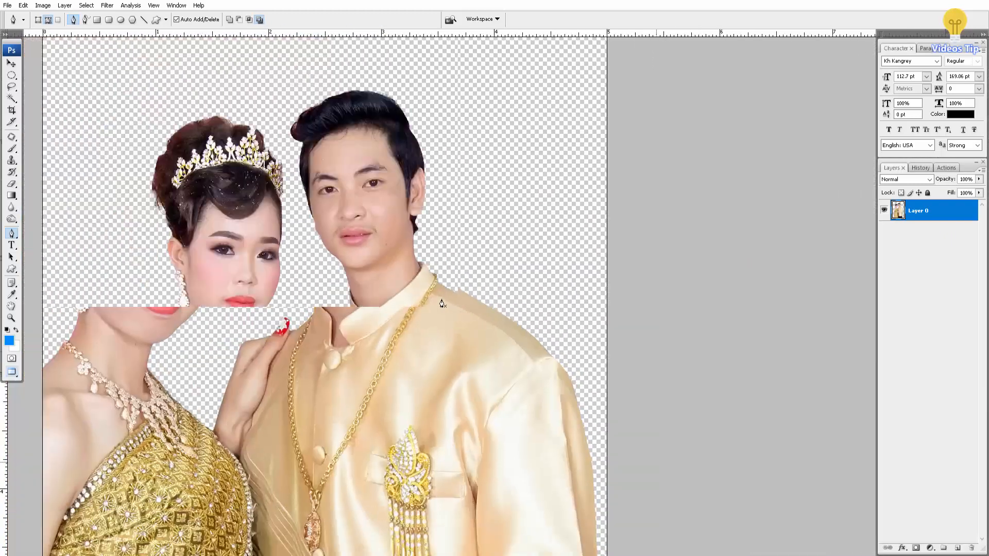
scroll(441, 296, down, 3)
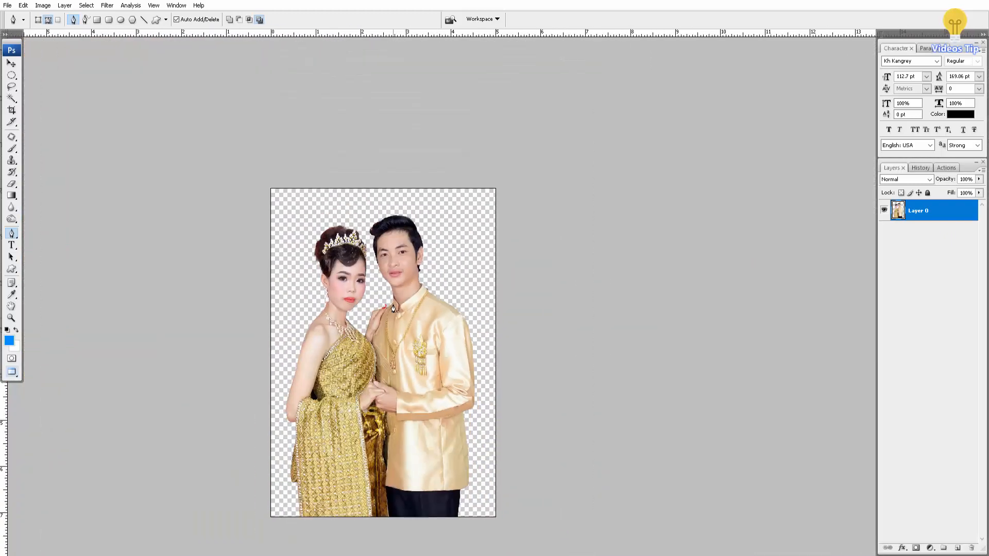
scroll(393, 308, up, 1)
scroll(393, 308, down, 2)
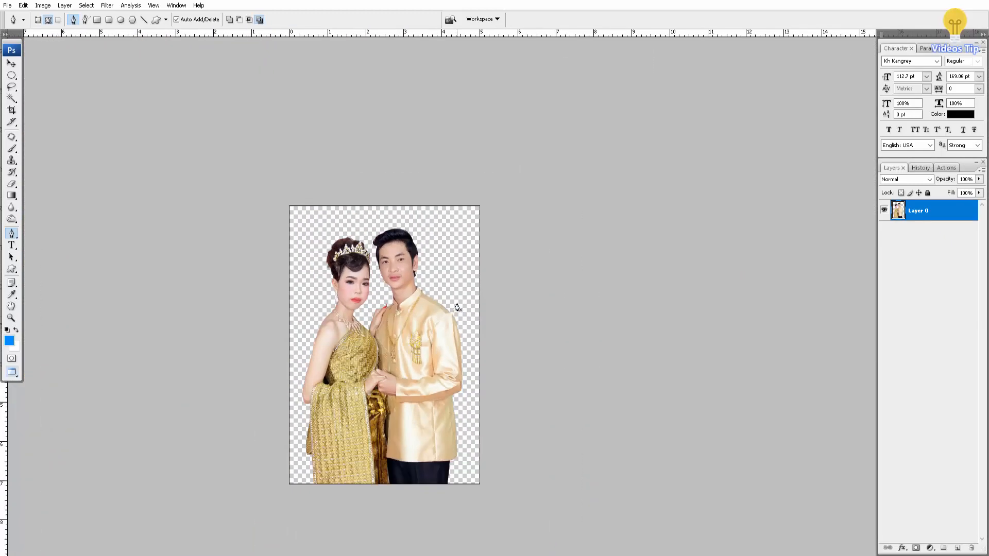
key(ctrl+o)
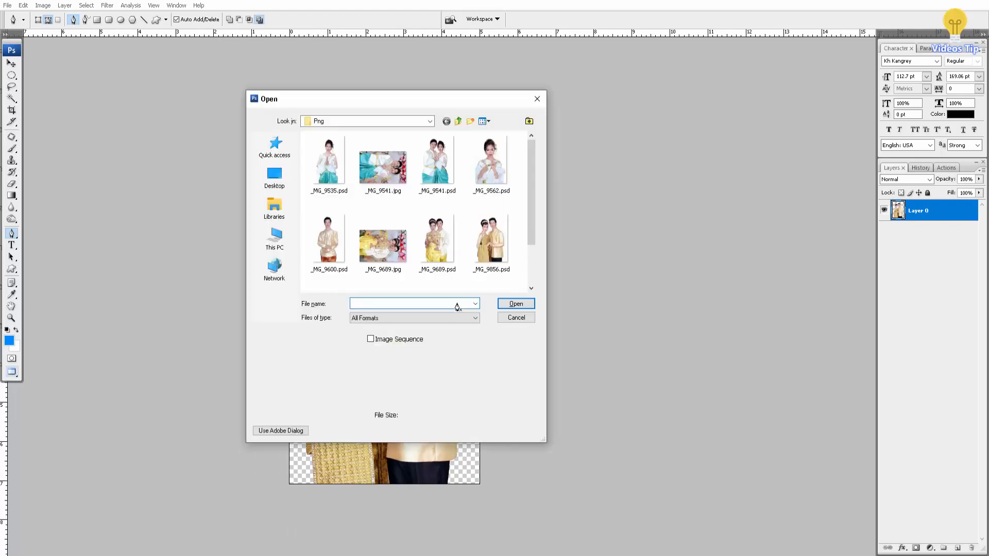
click(274, 175)
scroll(439, 240, down, 10)
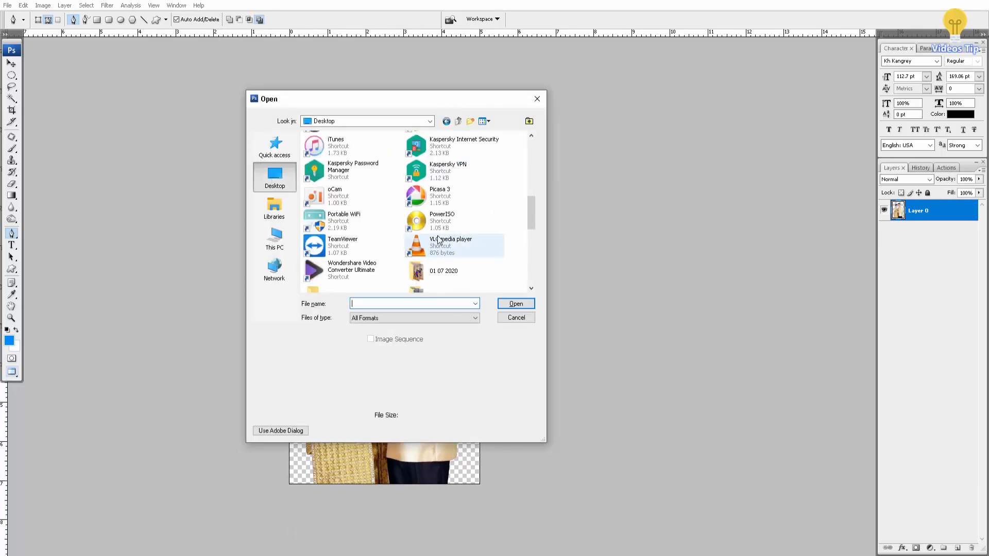
click(360, 178)
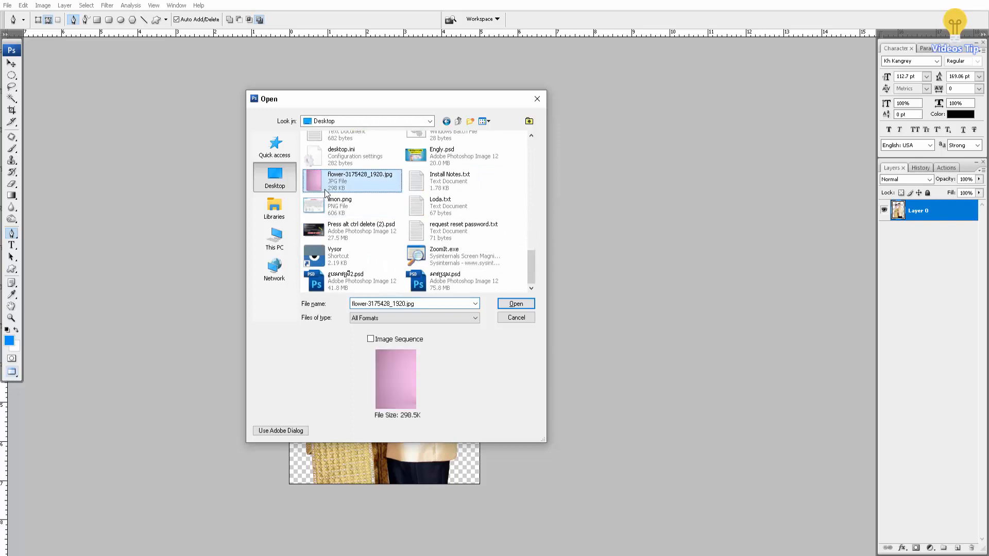
click(515, 304)
Return to standard screen mode and place the pink background's window beside the couple photo.
key(f)
key(f)
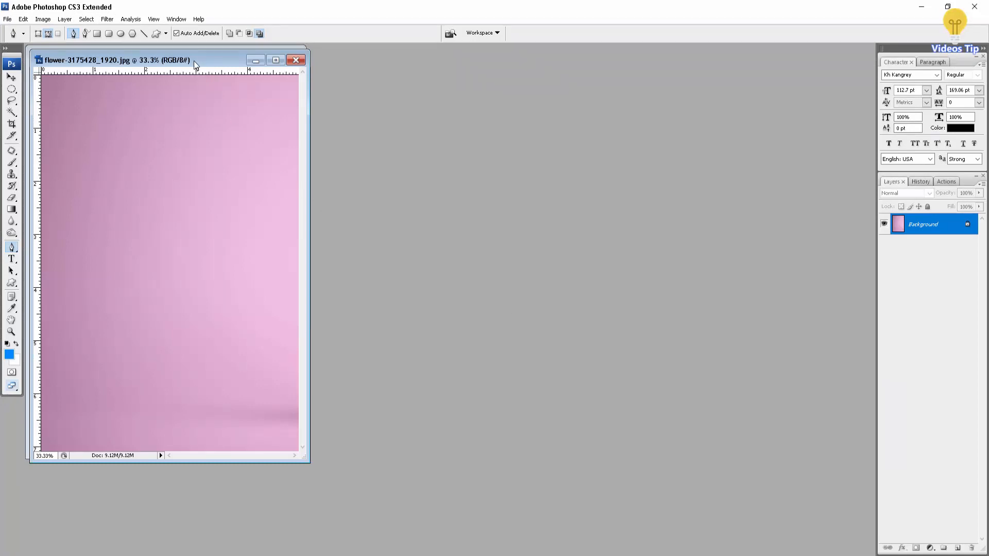
drag(188, 58, 470, 53)
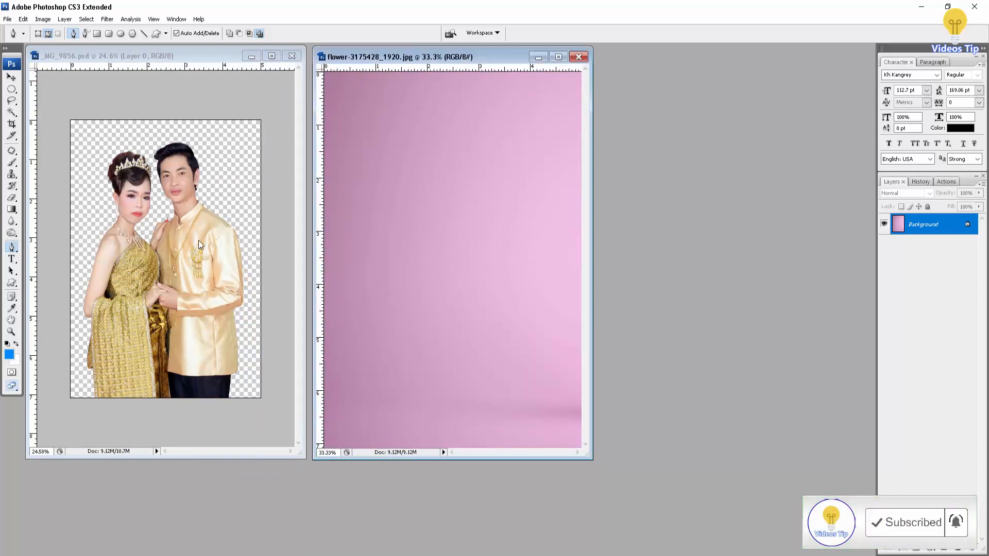
Copy the pink background into _MG_9856.psd, maximize that document and position the new layer over the canvas.
key(v)
drag(468, 245, 190, 236)
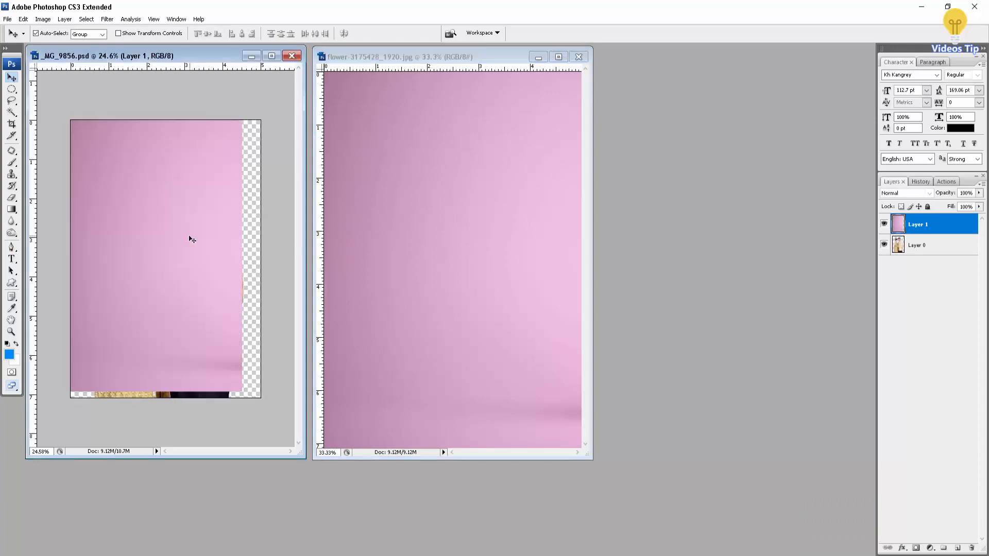
click(271, 57)
drag(465, 277, 486, 286)
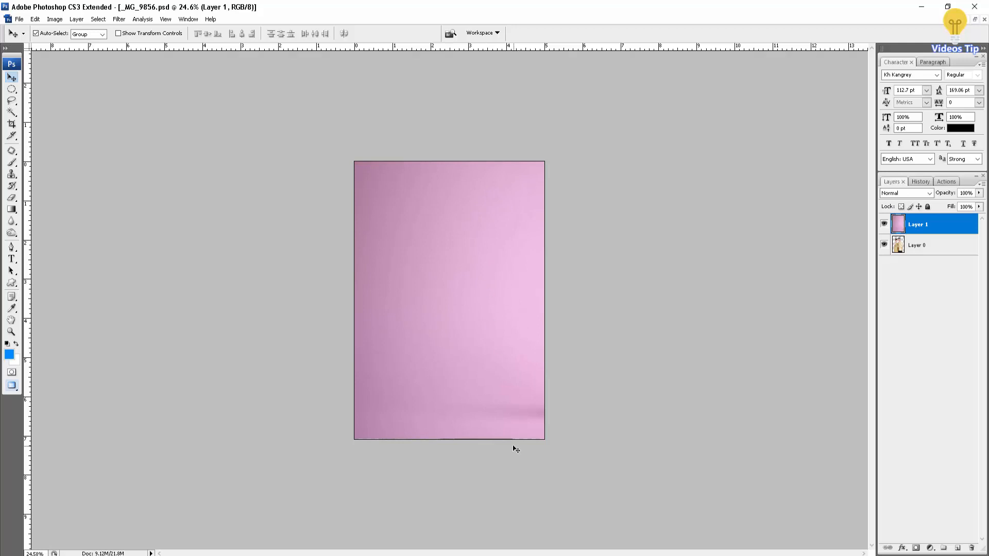
Scale the pink background layer to 100.7% to cover the canvas and send it behind the couple.
key(ctrl+t)
drag(545, 440, 547, 443)
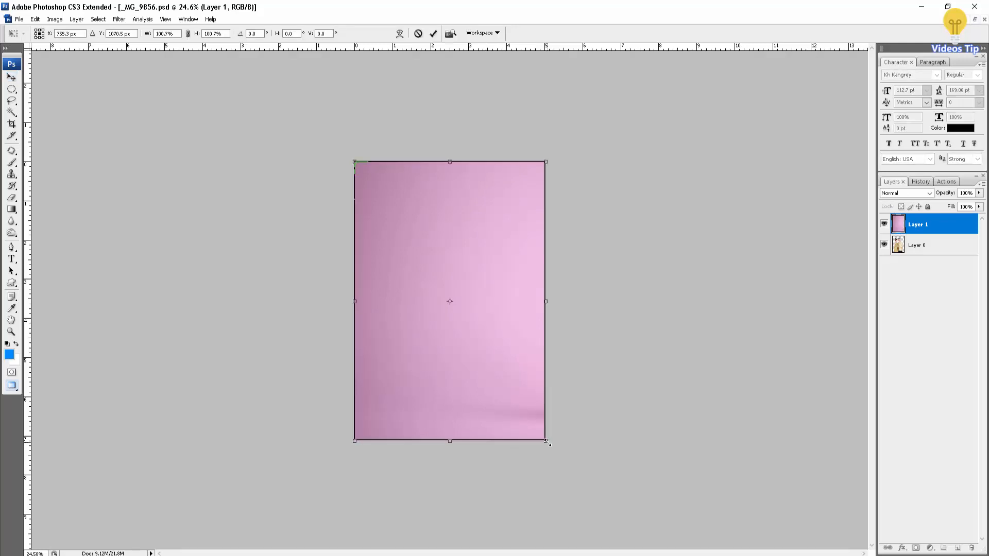
key(Return)
key(ctrl+bracketleft)
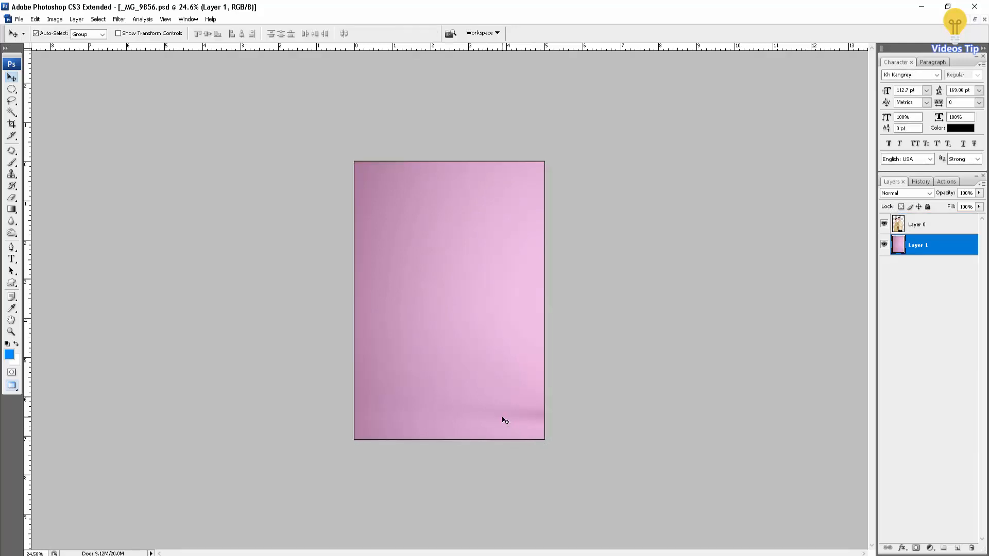
Examine the woman's cut-out edge against the pink background from her arm and shoulder up to her hair.
scroll(415, 337, up, 6)
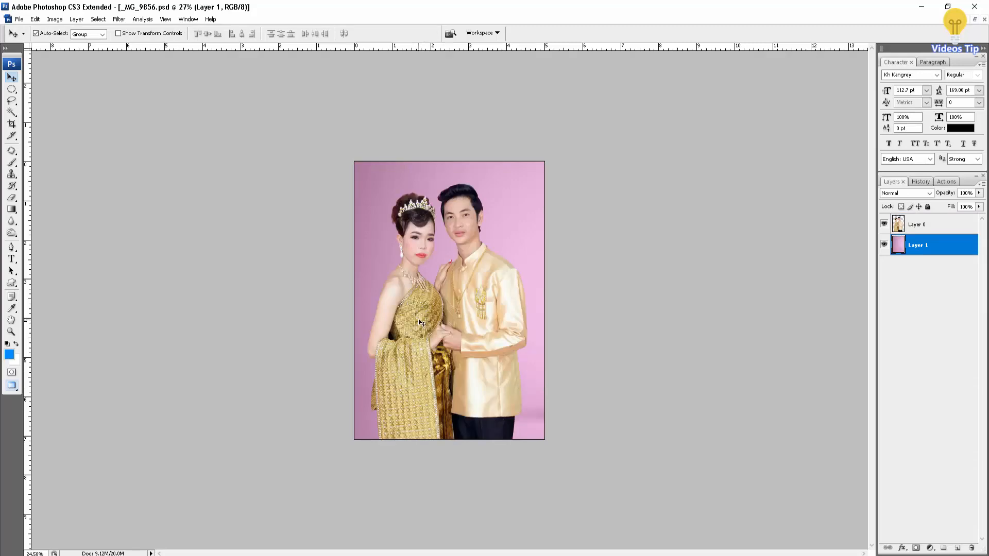
scroll(280, 287, up, 2)
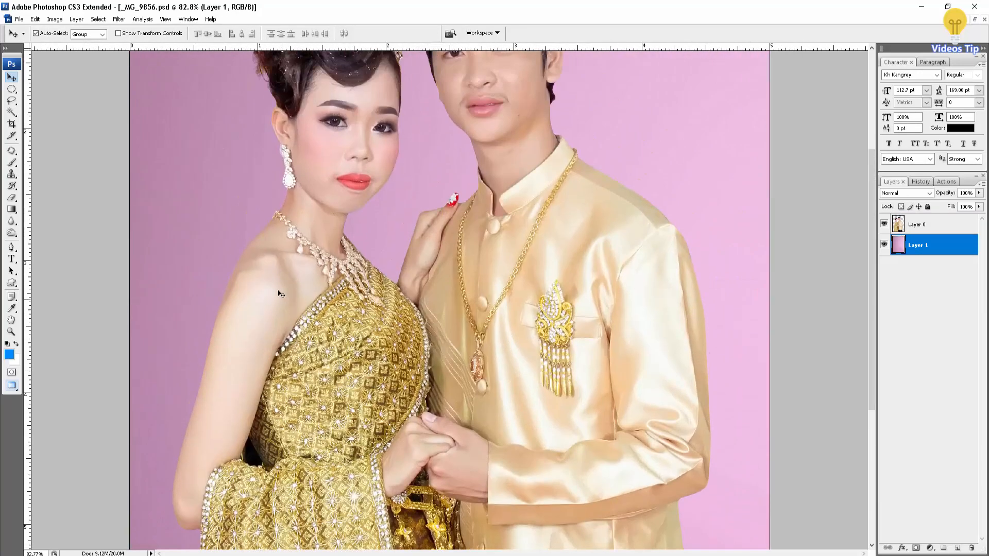
scroll(280, 286, up, 5)
drag(254, 279, 380, 276)
drag(256, 303, 367, 302)
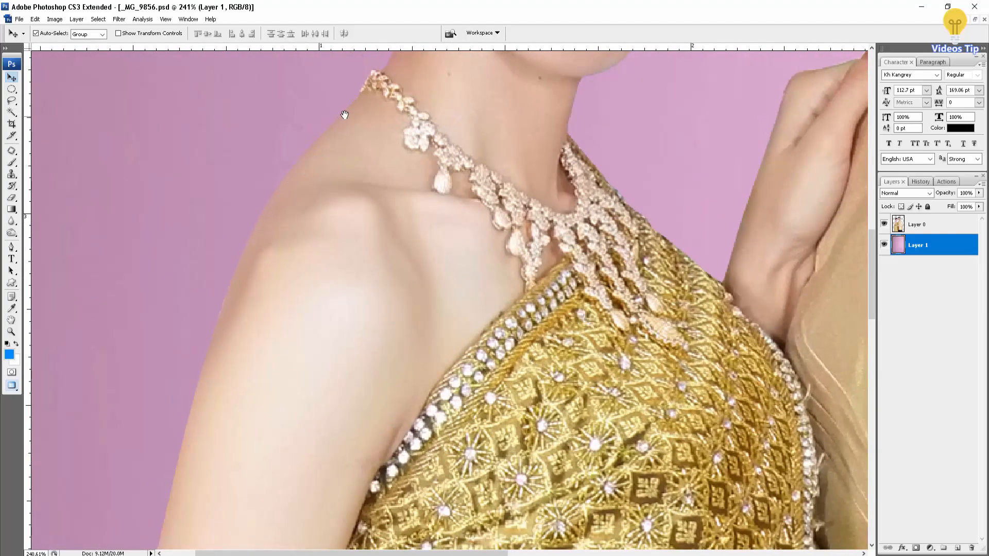
drag(344, 115, 316, 412)
drag(348, 82, 327, 340)
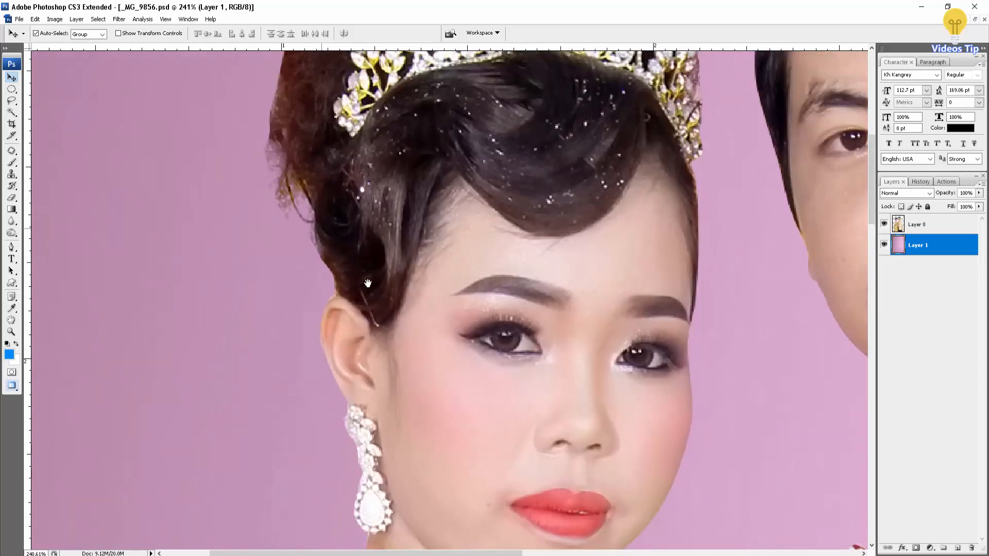
Examine the cut-out edges along the woman's face, neck and necklace and around her hand on the man's jacket.
drag(512, 406, 457, 284)
drag(652, 438, 567, 348)
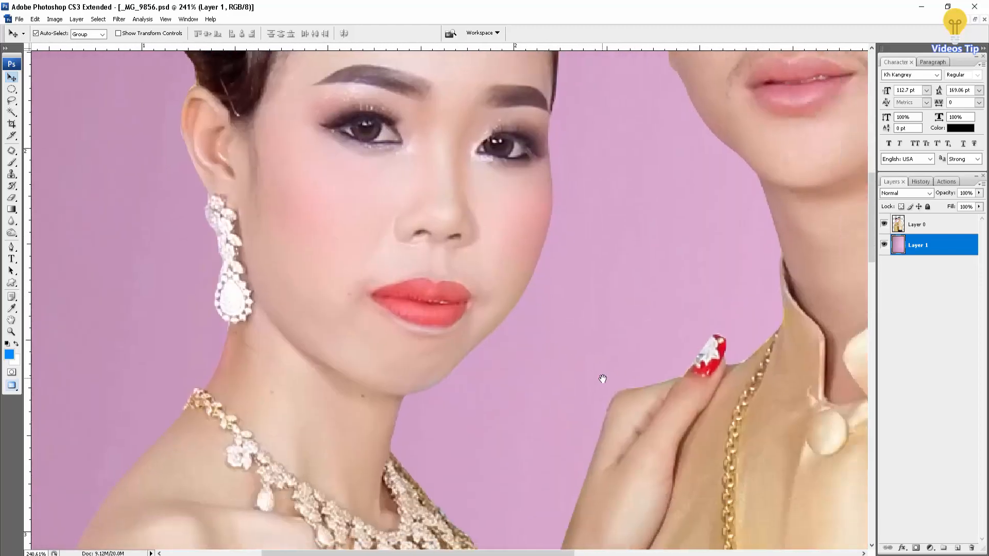
drag(613, 408, 500, 276)
scroll(296, 305, up, 5)
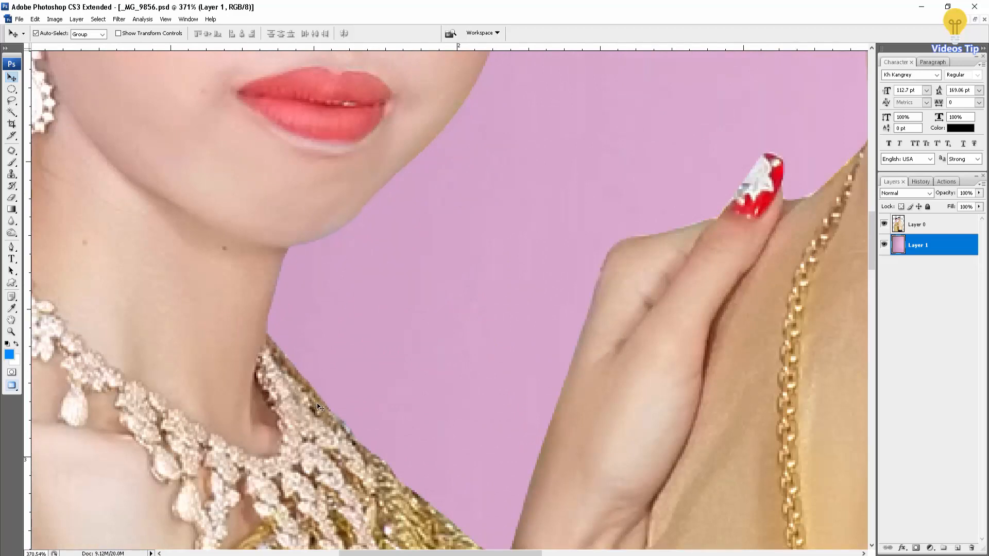
drag(360, 440, 260, 287)
drag(368, 337, 302, 408)
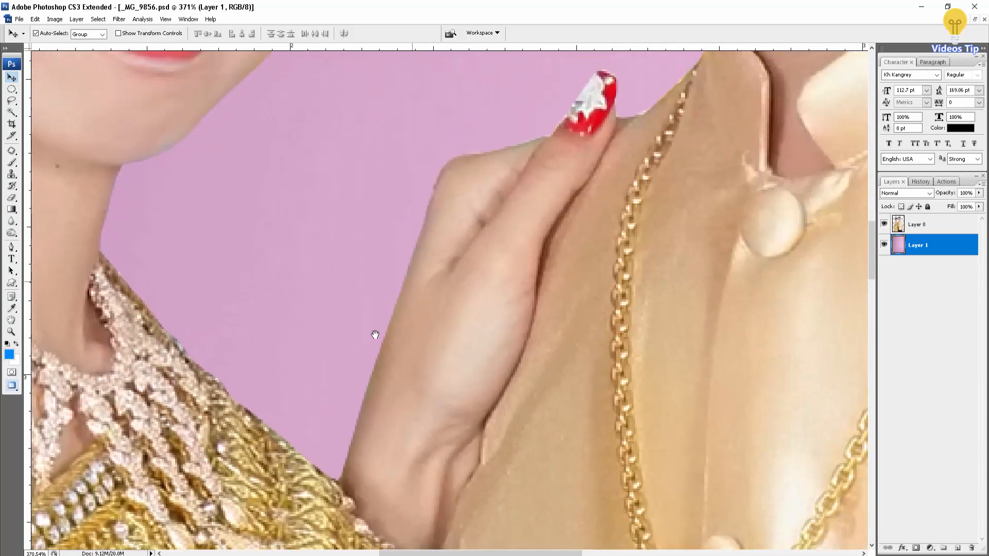
Examine the cut-out edge around the man's collar, neck, chin and face against the pink background.
mouse_move(527, 116)
mouse_down()
mouse_move(416, 270)
mouse_move(424, 306)
mouse_up()
mouse_move(569, 224)
mouse_down()
mouse_move(484, 377)
mouse_move(449, 500)
mouse_up()
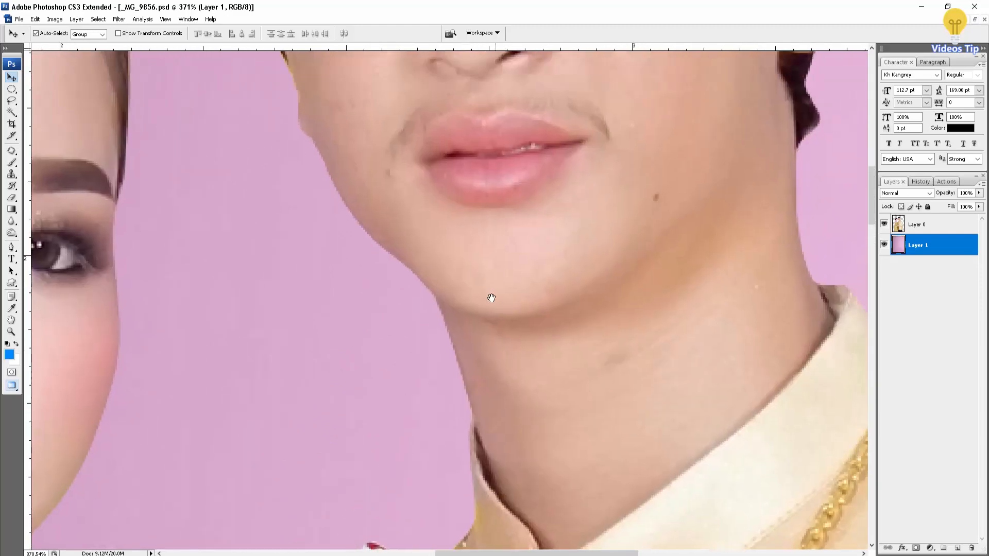
drag(539, 214, 488, 331)
scroll(498, 326, down, 1)
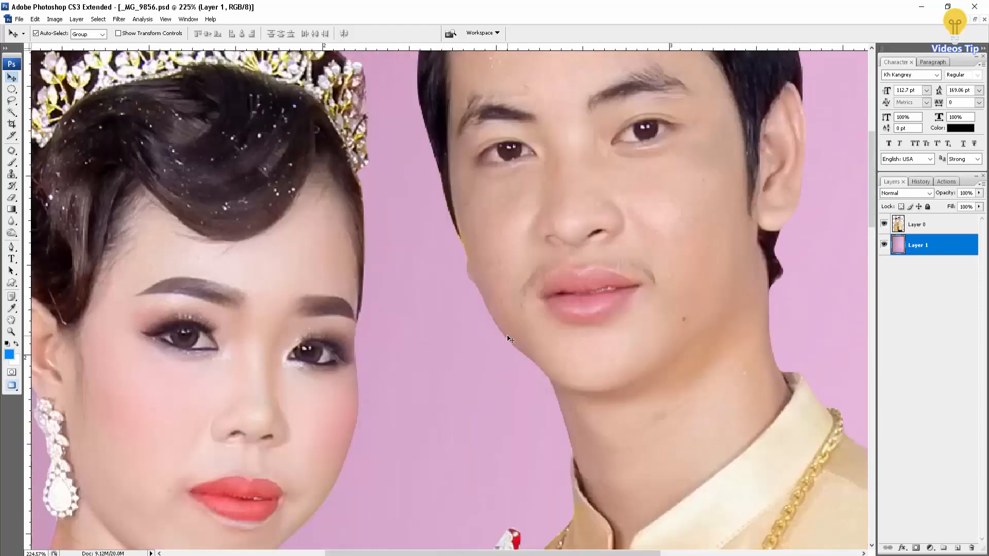
scroll(513, 338, up, 1)
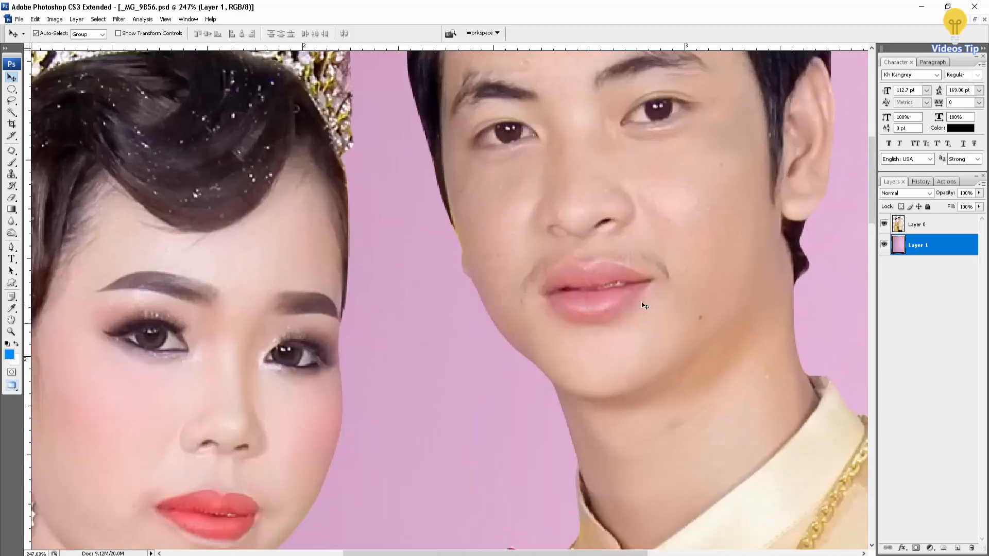
Check the document history and the two layers by hiding and showing the pink background and the couple in turn.
click(920, 181)
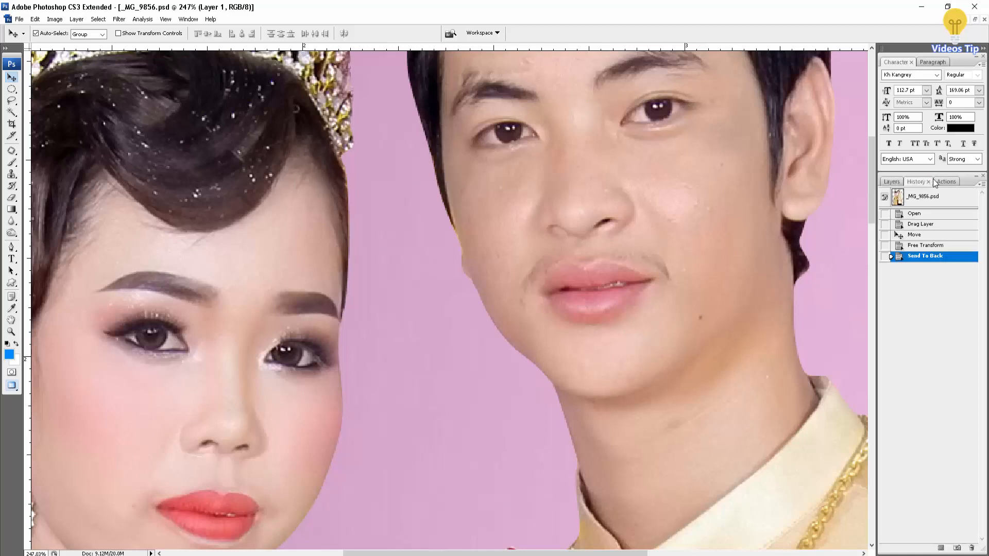
click(945, 181)
click(890, 183)
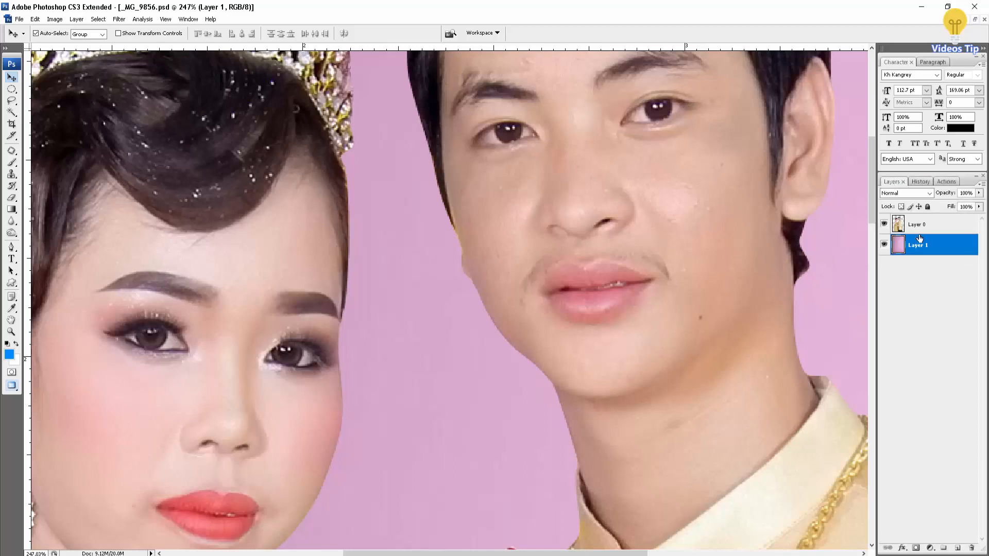
click(884, 245)
click(884, 245)
click(884, 225)
click(885, 224)
Load the couple layer's outline as a selection on Layer 0 and invert it to select the surrounding area.
click(899, 224)
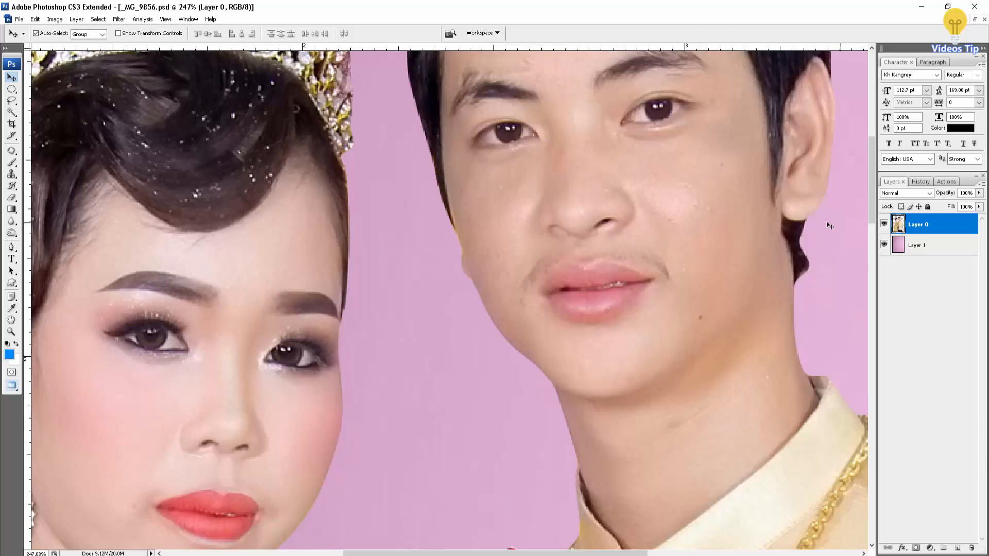
scroll(626, 255, down, 4)
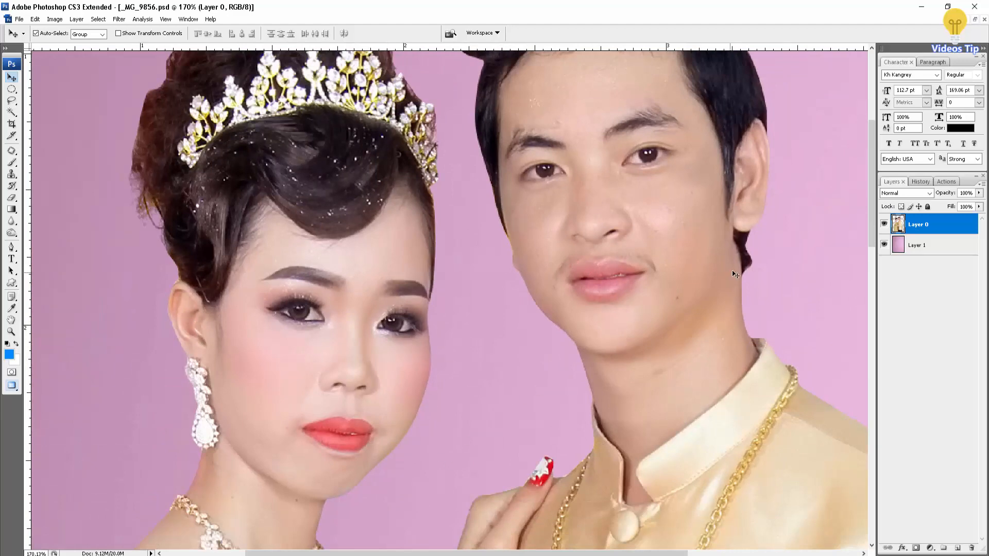
scroll(731, 267, down, 3)
scroll(730, 265, down, 4)
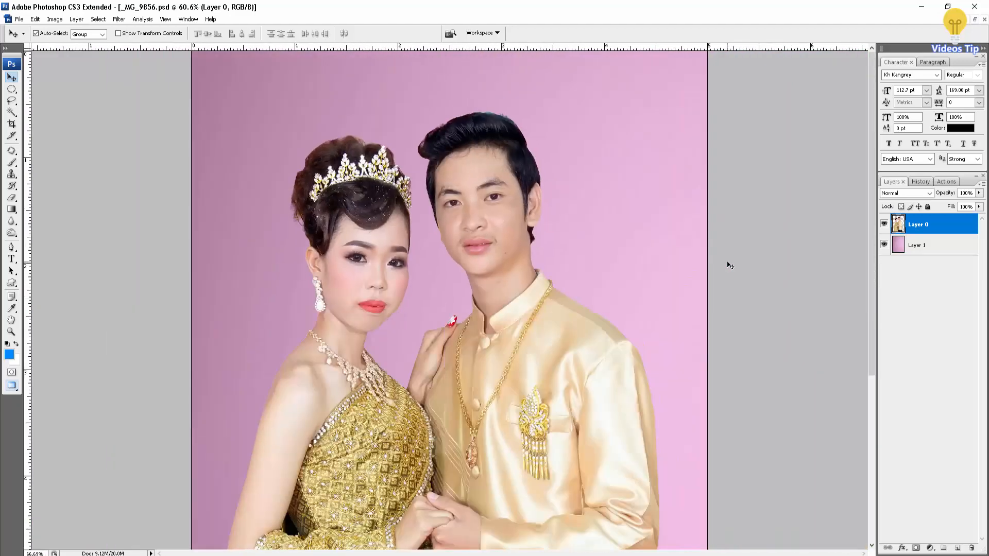
scroll(731, 264, down, 3)
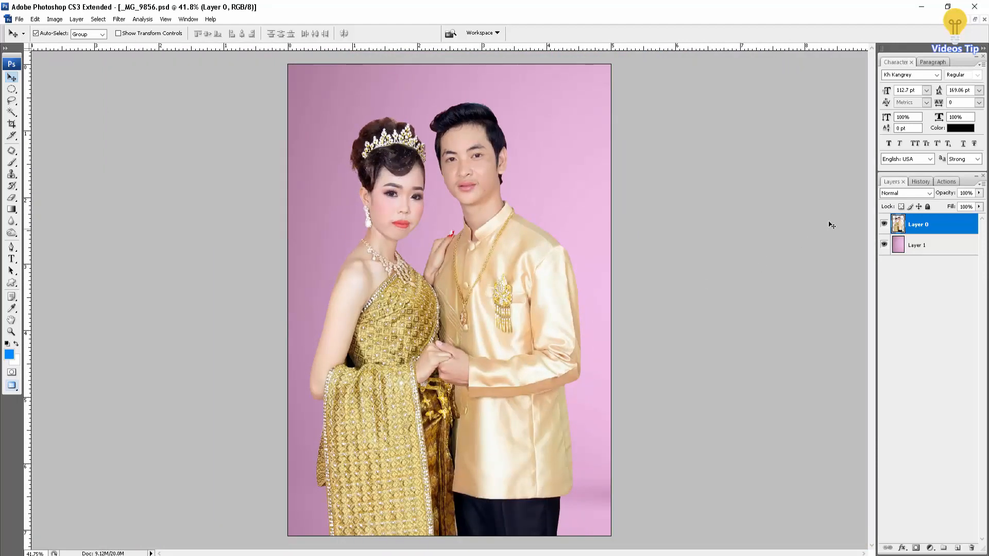
ctrl+click(898, 225)
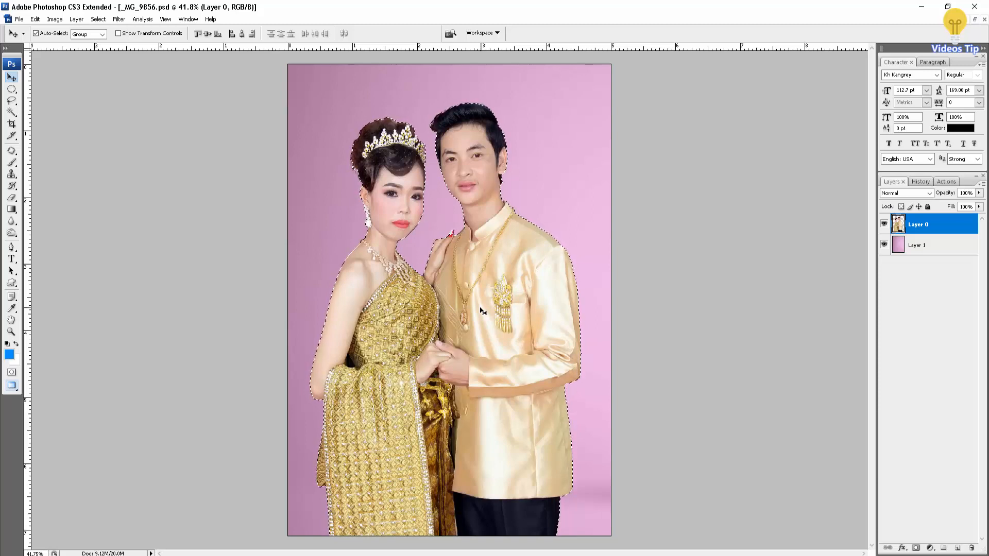
key(shift+ctrl+i)
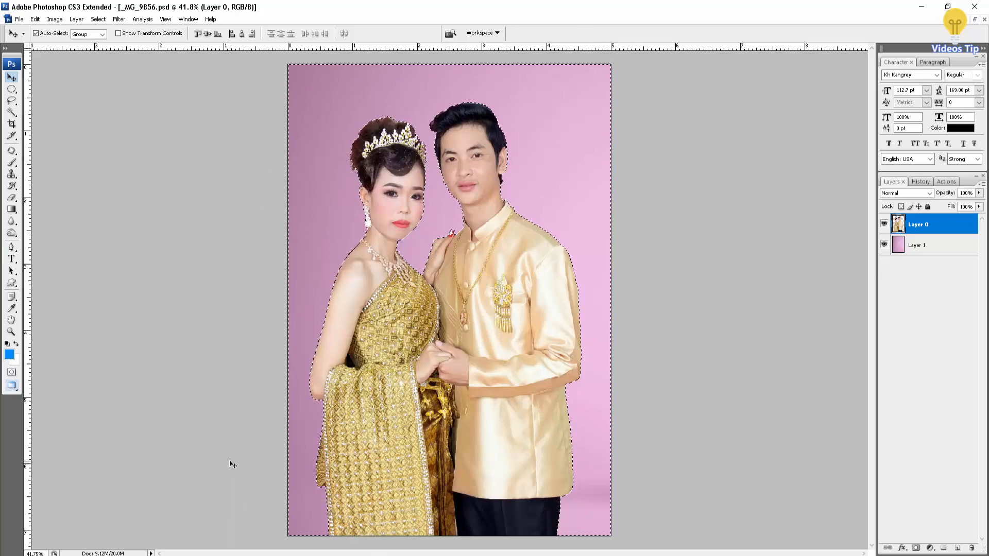
key(ctrl+shift+i)
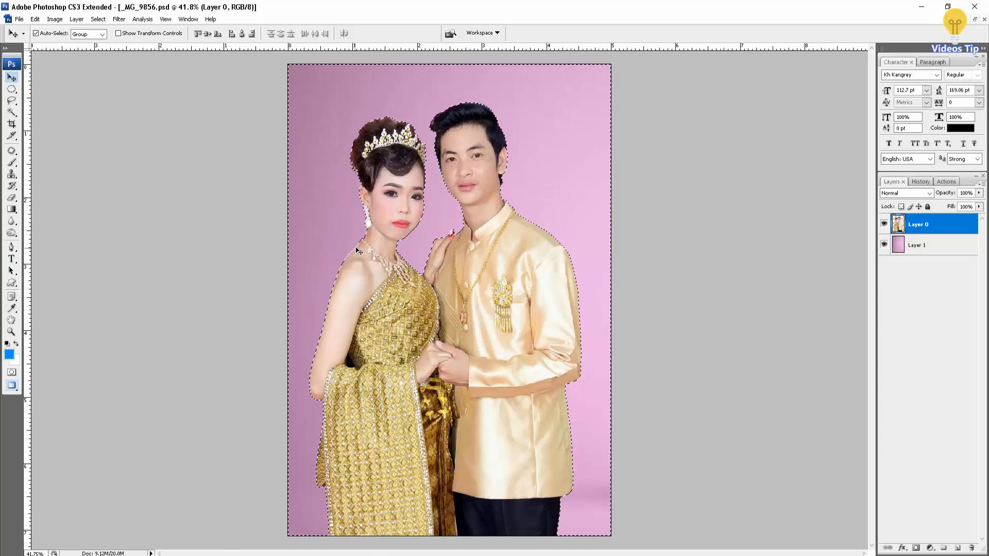
Feather the inverted selection around the couple with a radius of 1 pixel, and apply the feather a second time.
key(ctrl+alt+d)
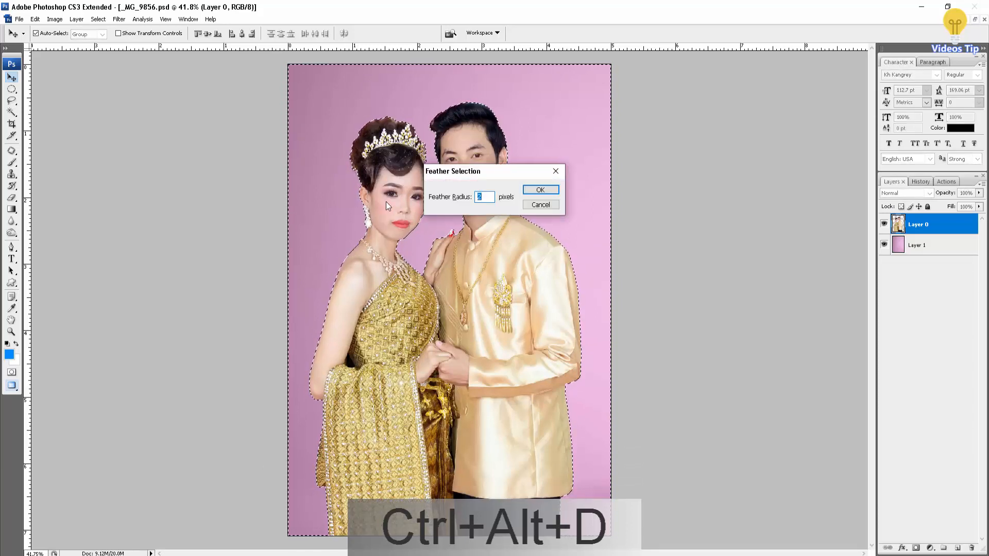
text(1)
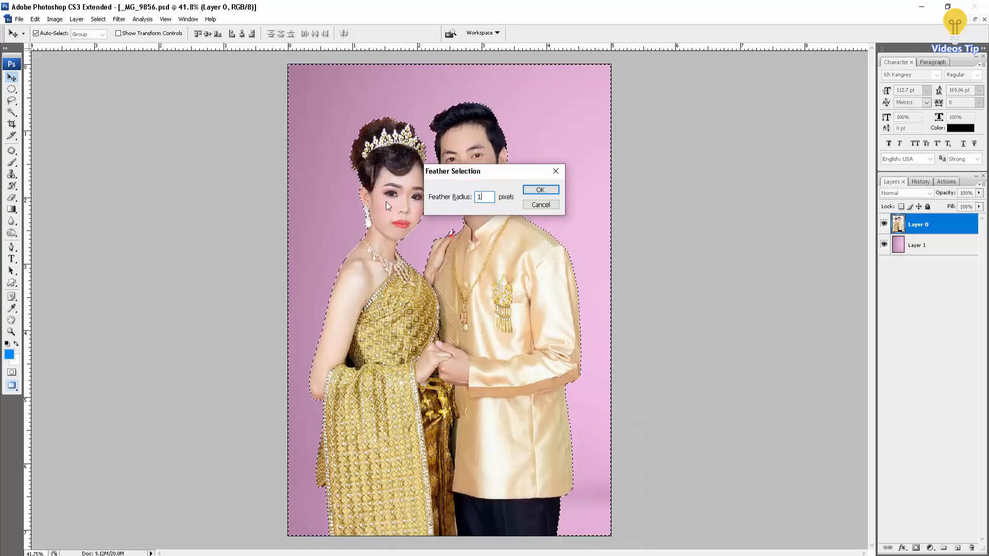
click(554, 193)
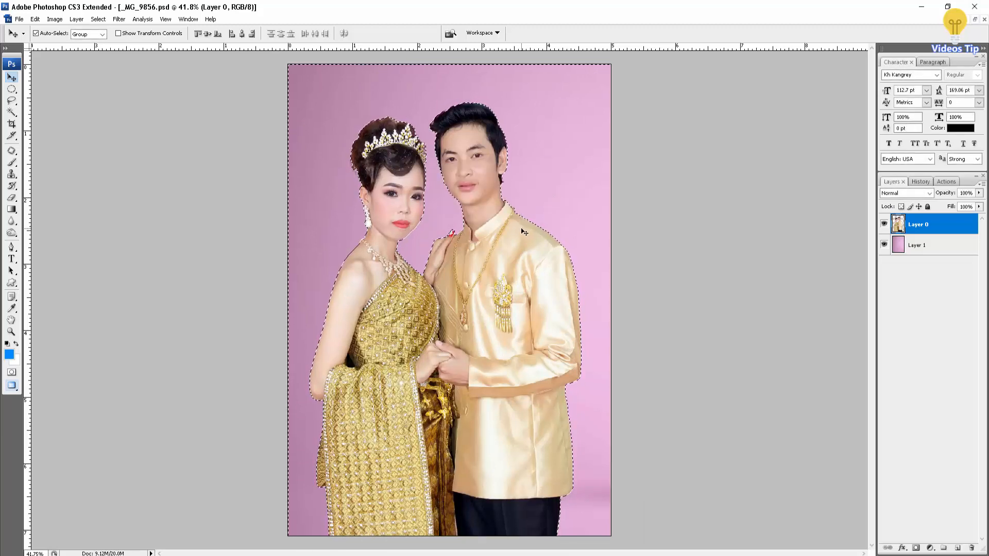
key(ctrl+alt+d)
click(541, 193)
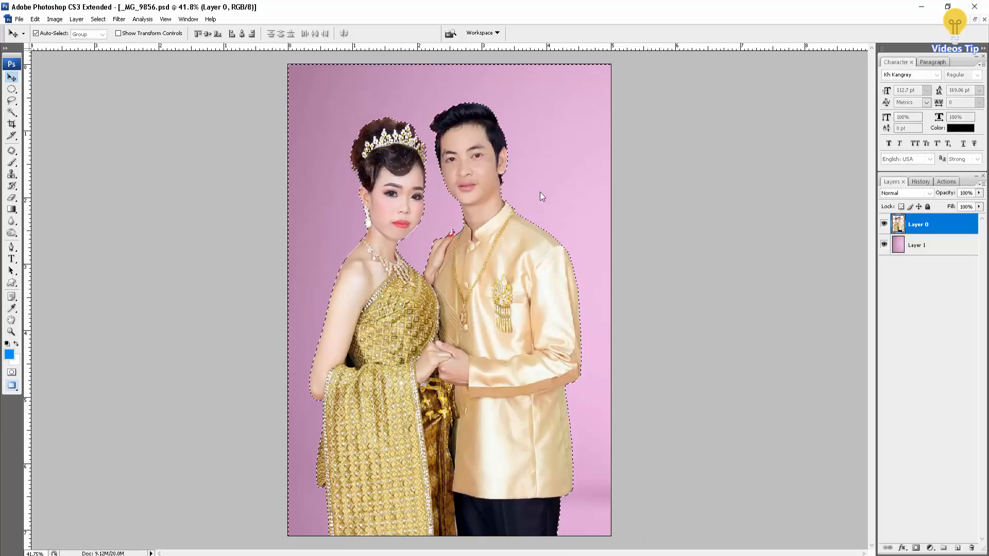
Check the selected edges around the woman's hand and the man's collar and neck, and clear the selection.
scroll(611, 225, up, 5)
scroll(690, 221, up, 6)
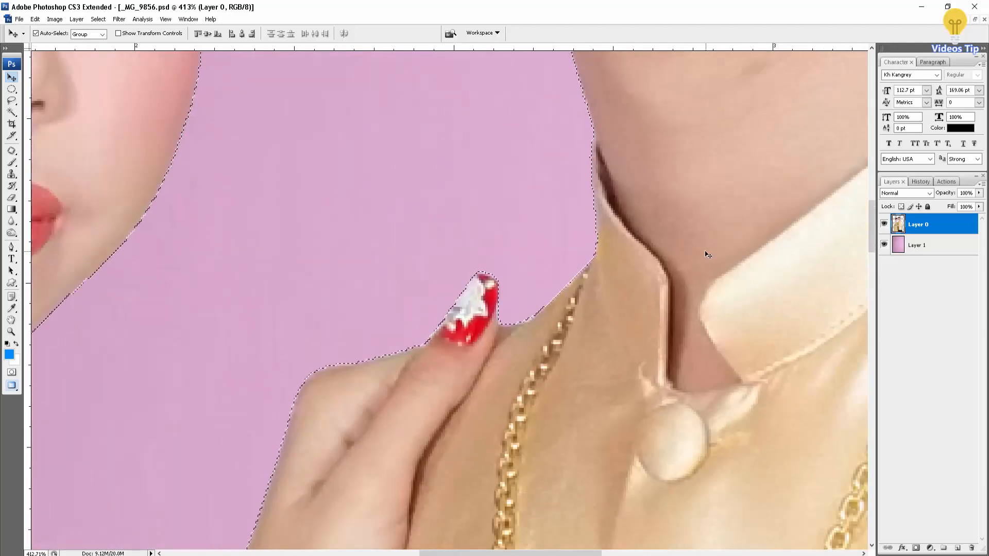
scroll(692, 254, down, 1)
scroll(692, 254, down, 2)
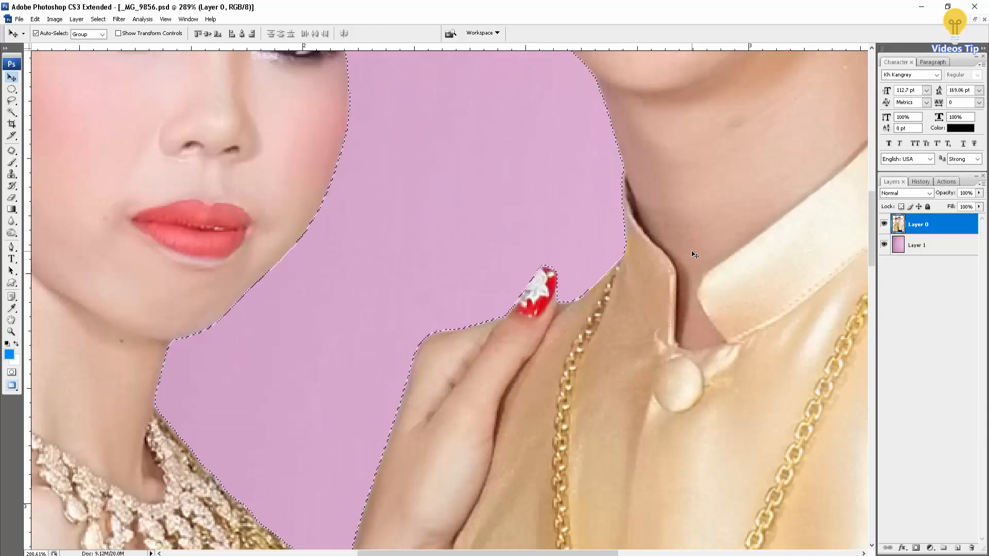
drag(746, 247, 474, 283)
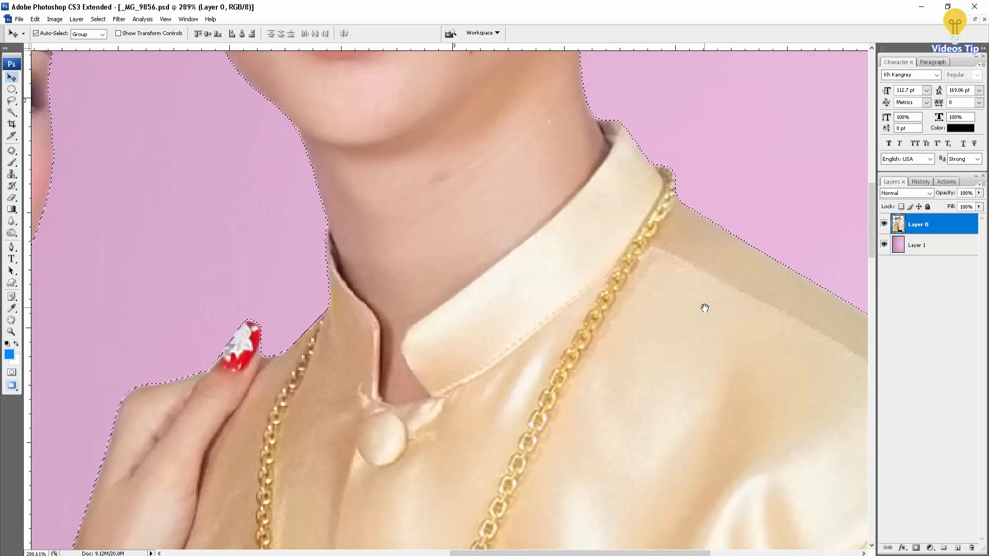
key(ctrl+0)
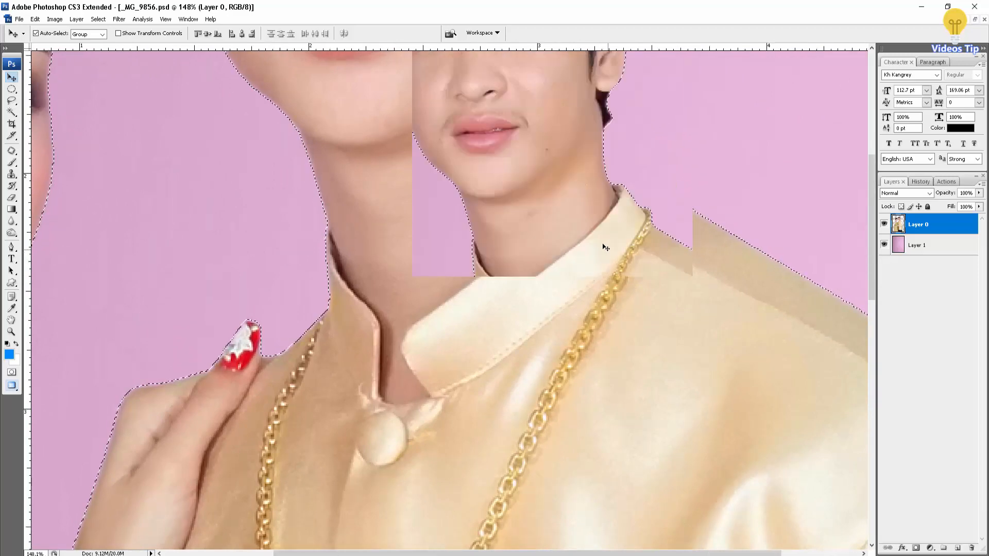
key(ctrl+d)
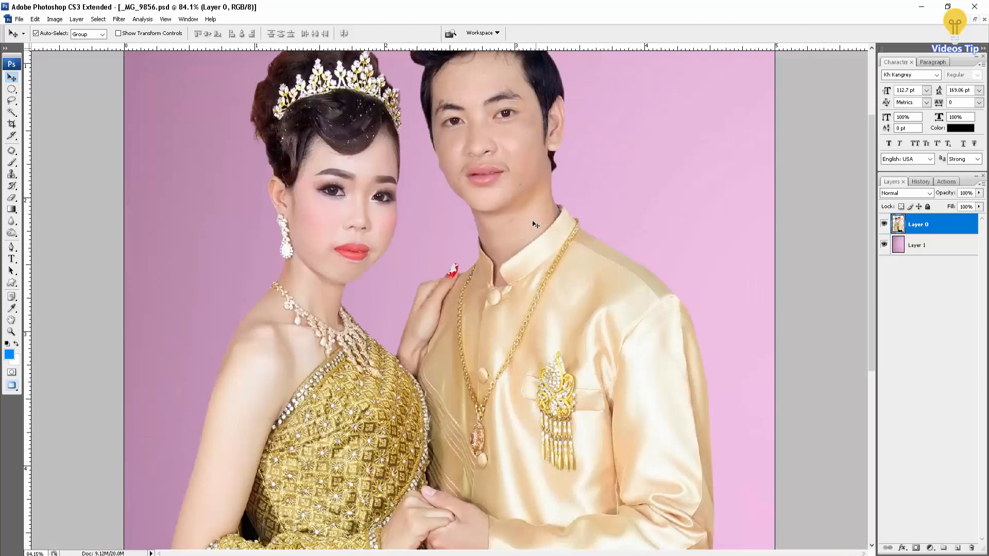
Examine the cut-out edges along the woman's neck, necklace and shoulder up close, and compare them with the whole picture.
scroll(244, 272, up, 11)
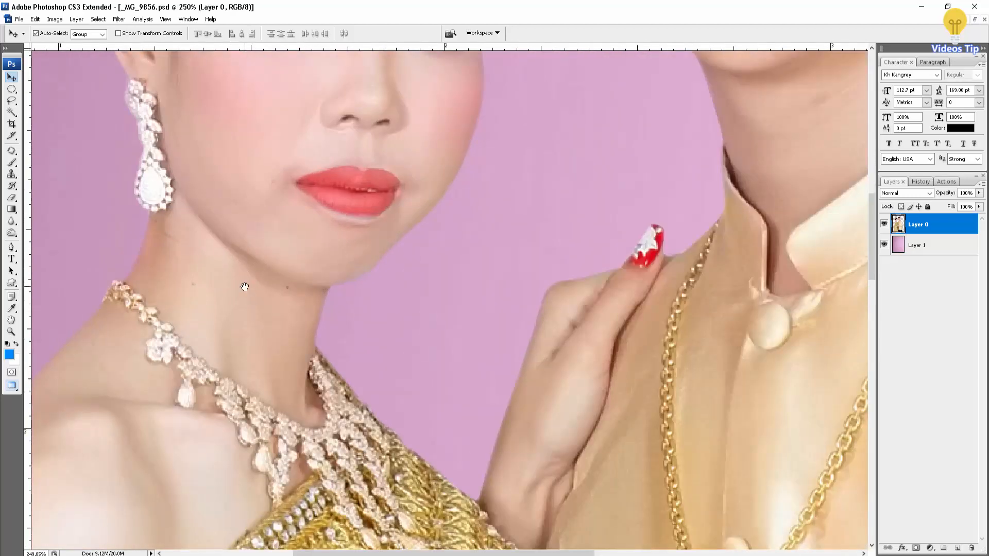
scroll(245, 281, up, 7)
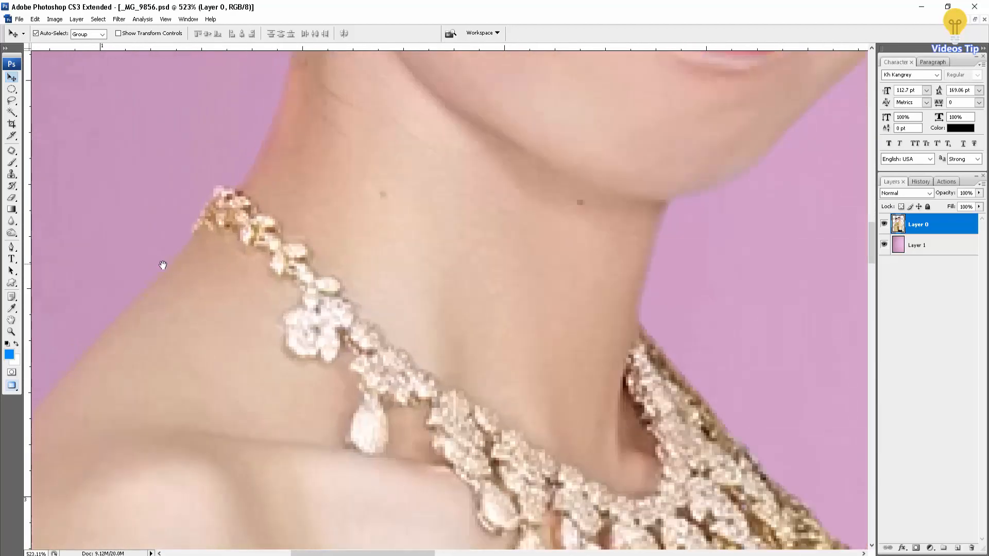
drag(242, 229, 340, 201)
drag(264, 290, 347, 187)
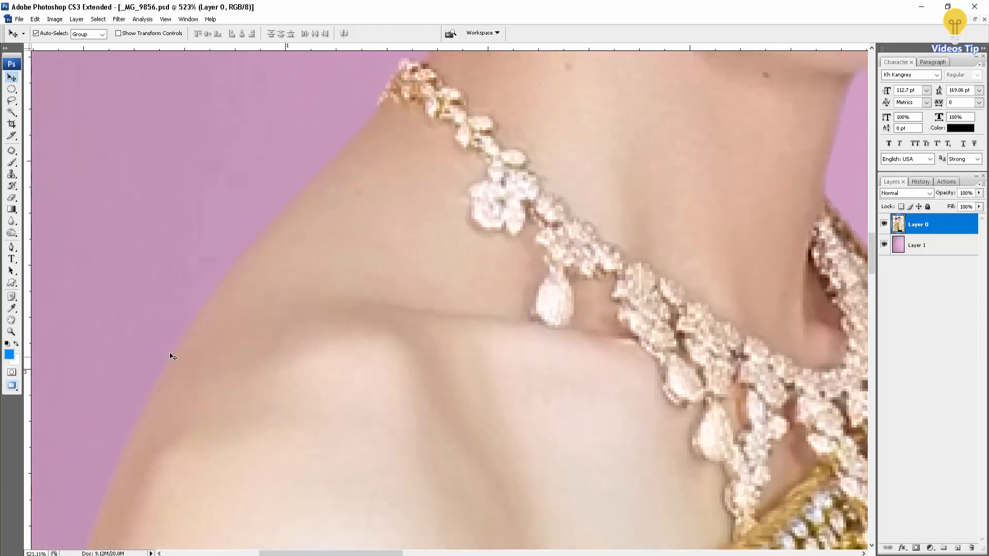
scroll(168, 354, up, 4)
scroll(168, 354, up, 1)
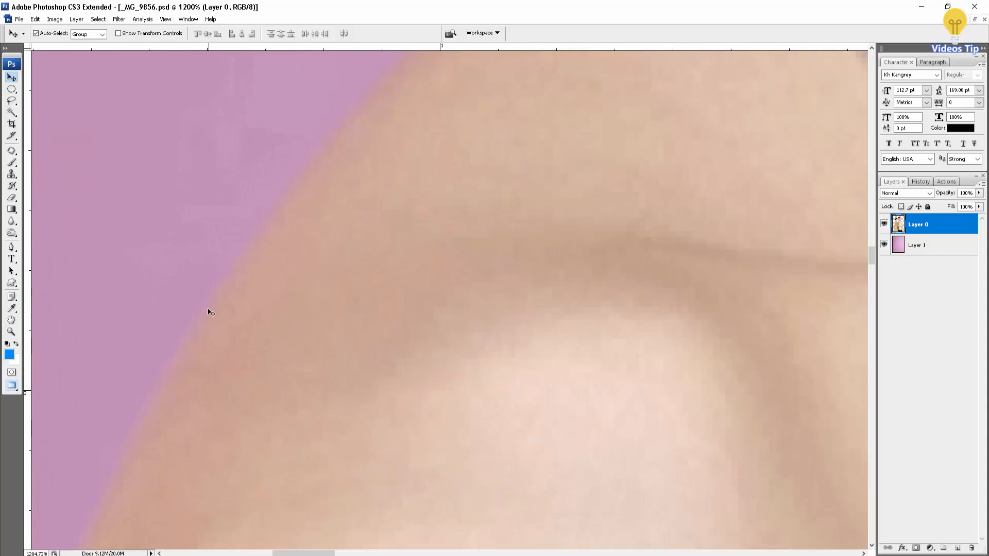
scroll(259, 278, down, 7)
scroll(262, 284, down, 5)
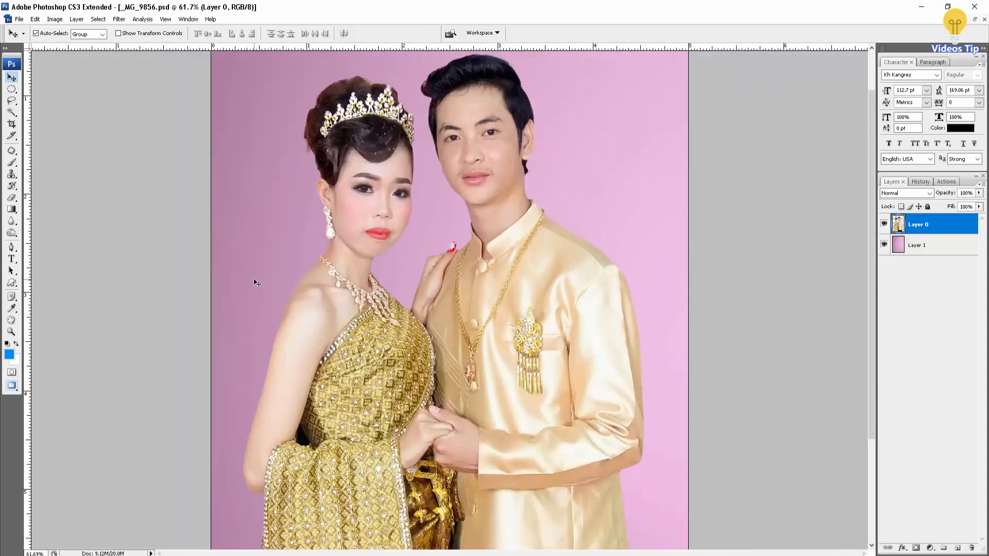
scroll(257, 283, down, 2)
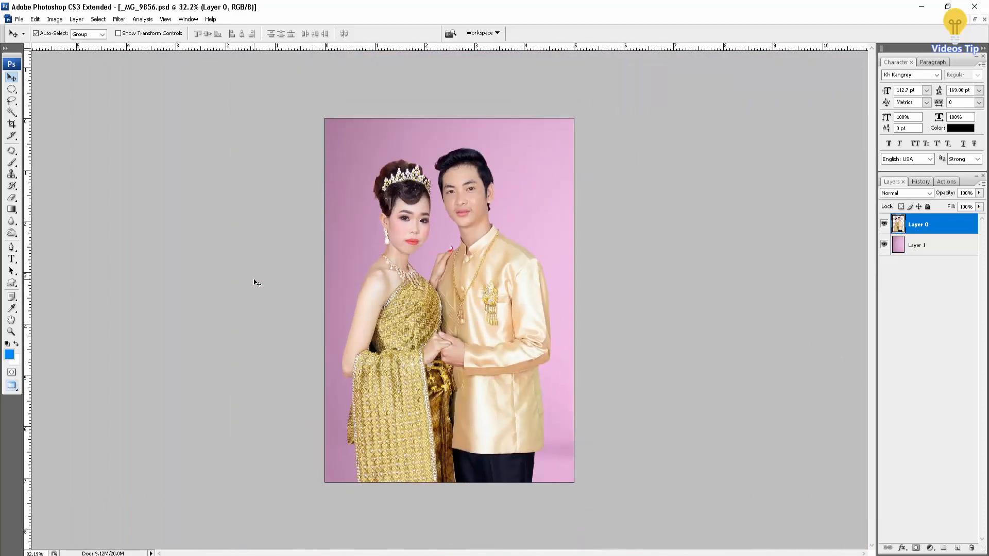
scroll(257, 284, up, 2)
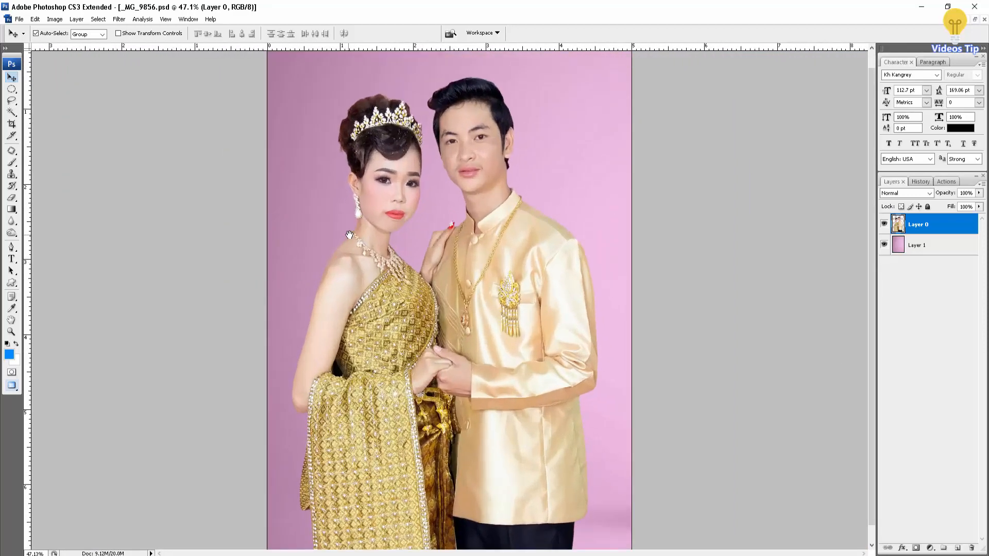